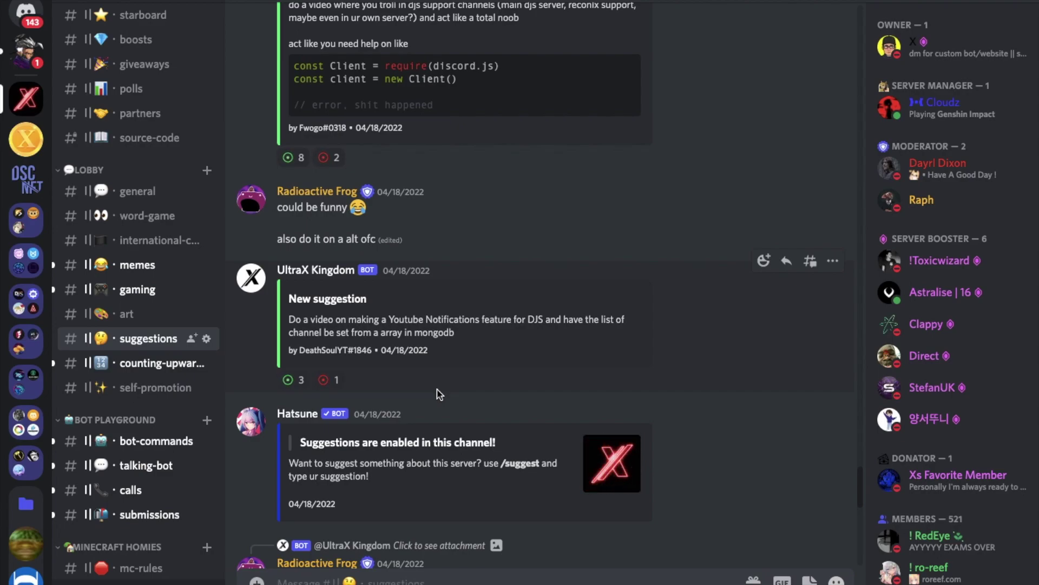
Check the #instagram channel's bot posts, then switch to the #x channel in another server
scroll(162, 375, "up", 10)
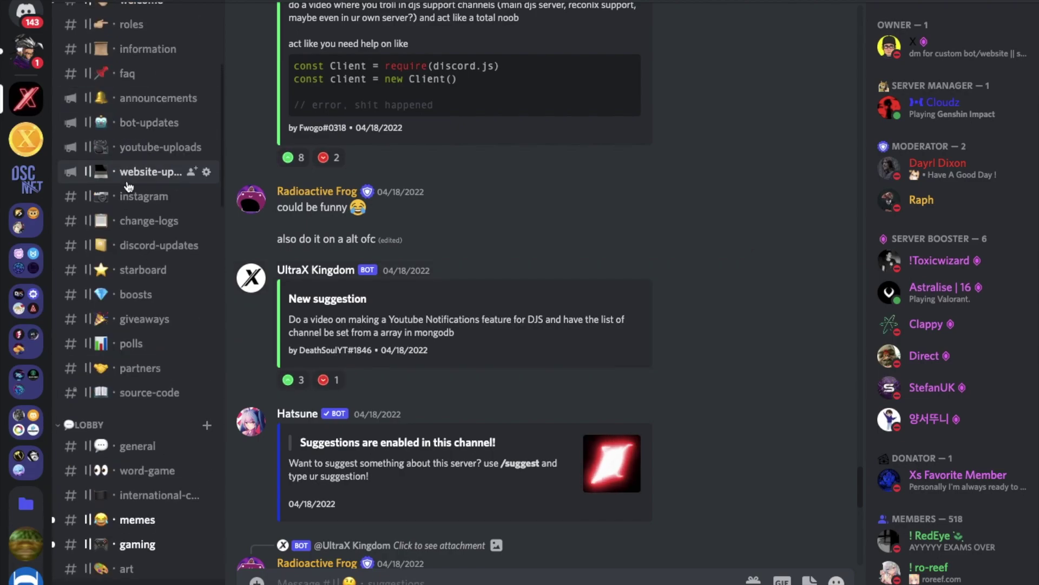
left_click(127, 194)
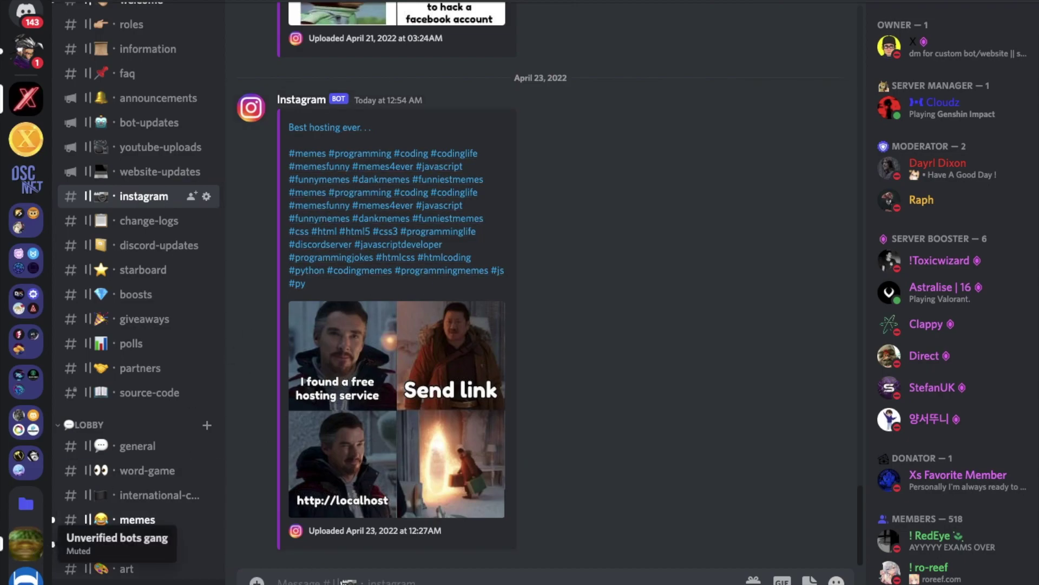
left_click(26, 543)
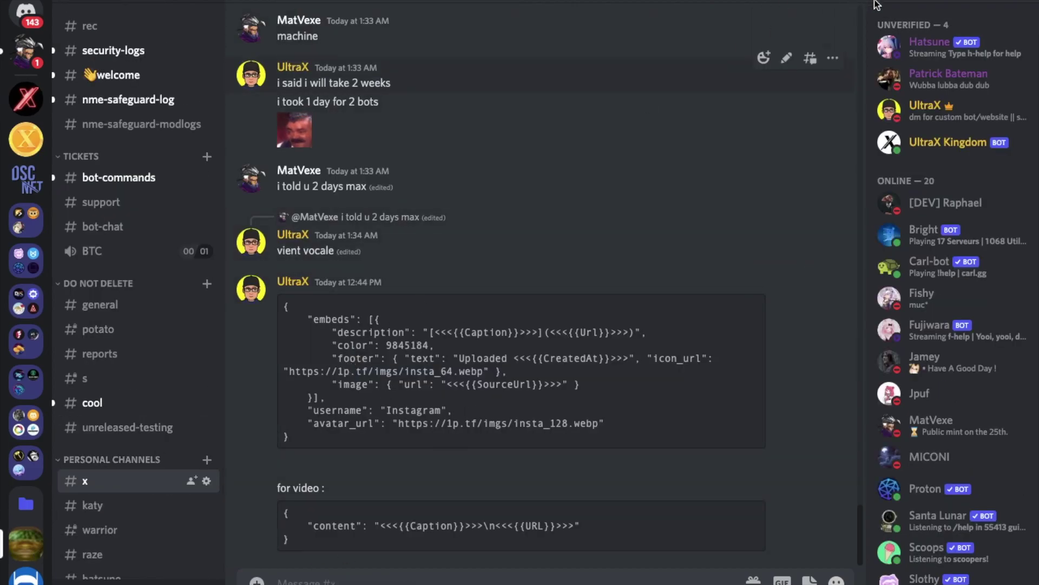
scroll(717, 248, "up", 10)
scroll(717, 248, "down", 10)
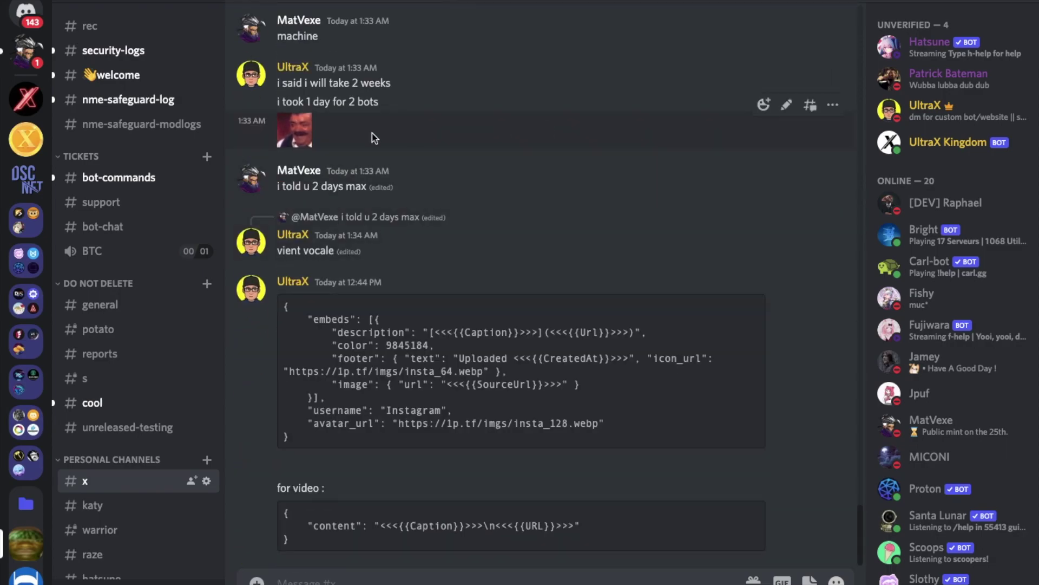
Search #x for 'joinverse', jump to the April 21 result, then return to the latest messages
key("ctrl+f")
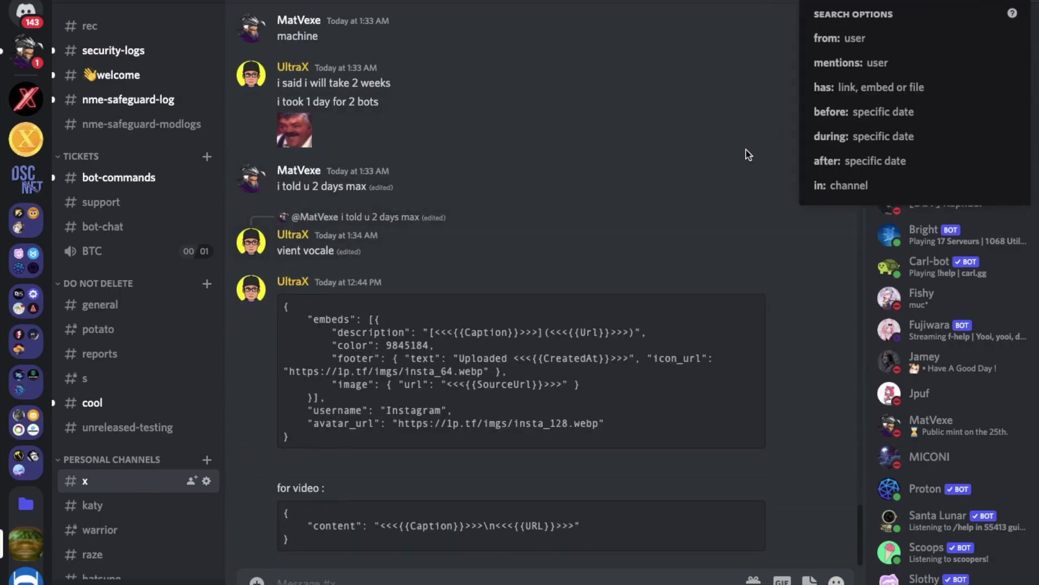
type("joinverse")
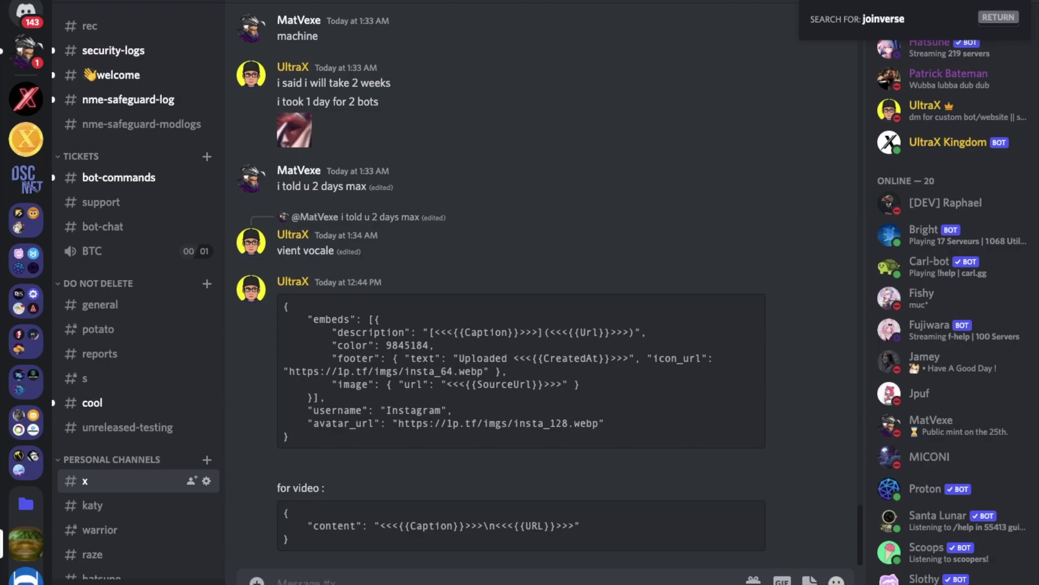
key("Return")
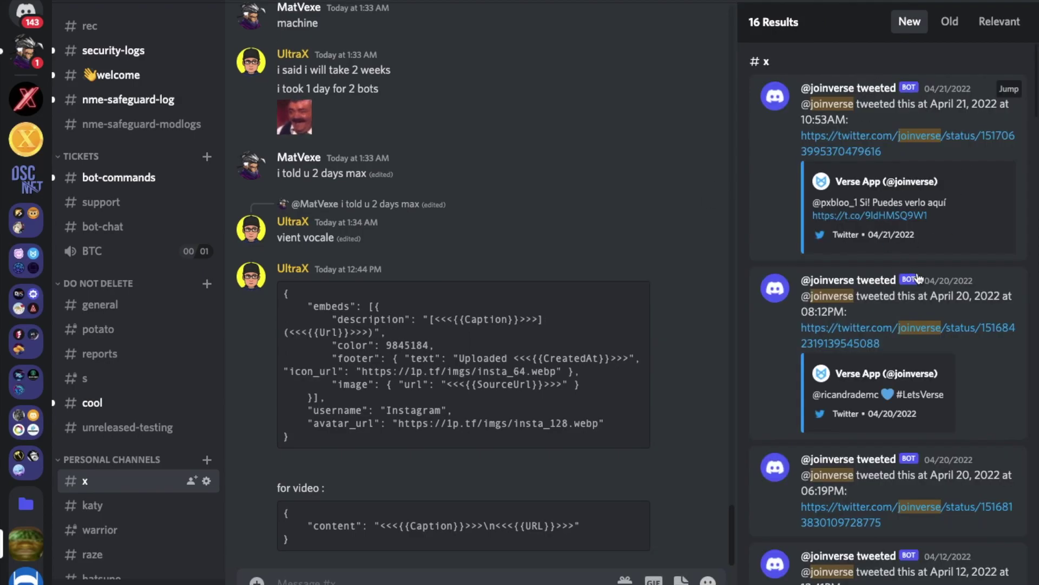
left_click(1009, 89)
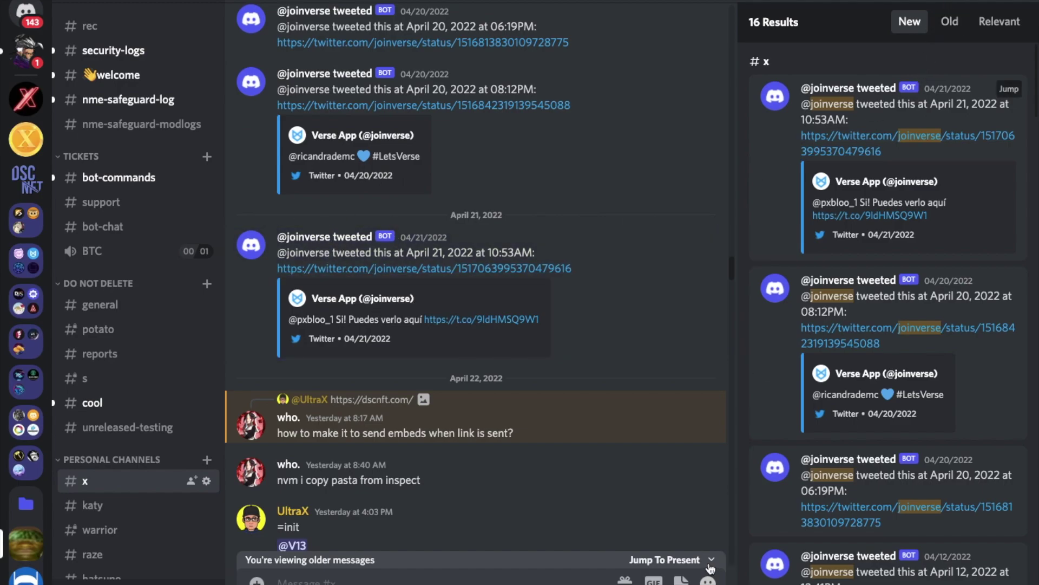
key("Escape")
left_click(750, 558)
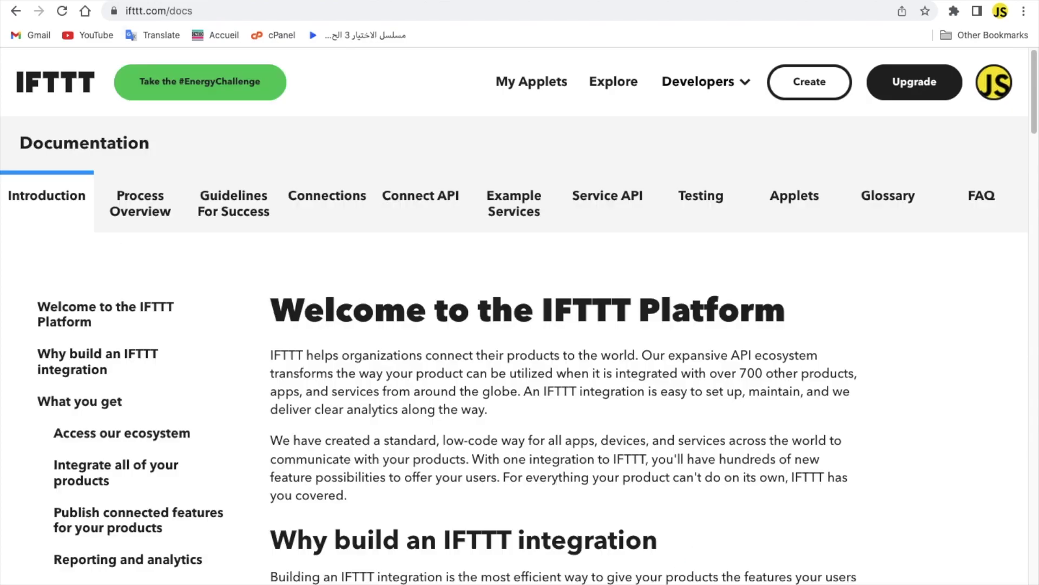
scroll(525, 441, "down", 5)
scroll(526, 441, "down", 3)
scroll(525, 440, "up", 6)
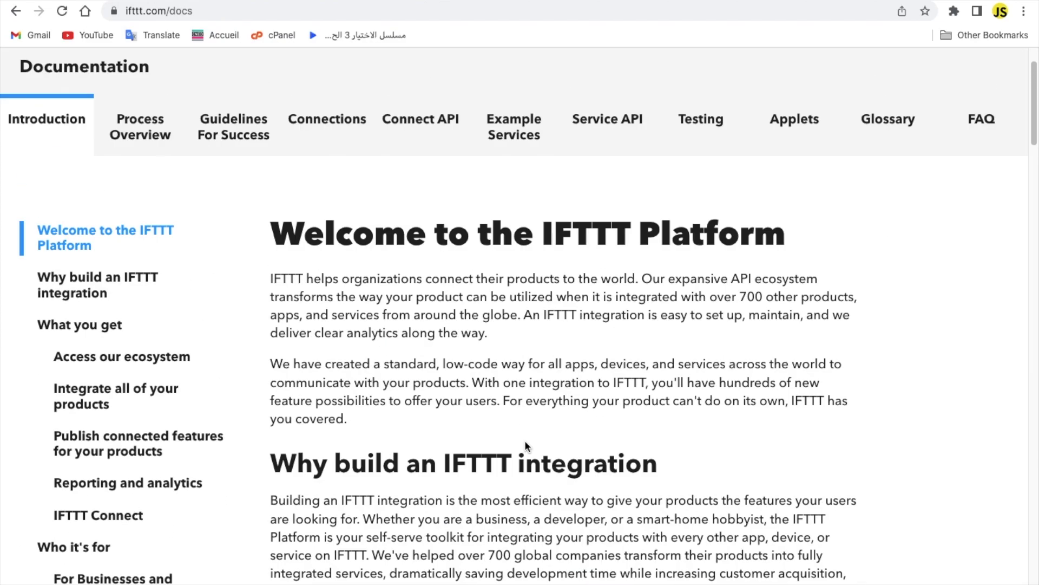
scroll(524, 440, "down", 15)
scroll(525, 440, "up", 11)
scroll(524, 440, "down", 4)
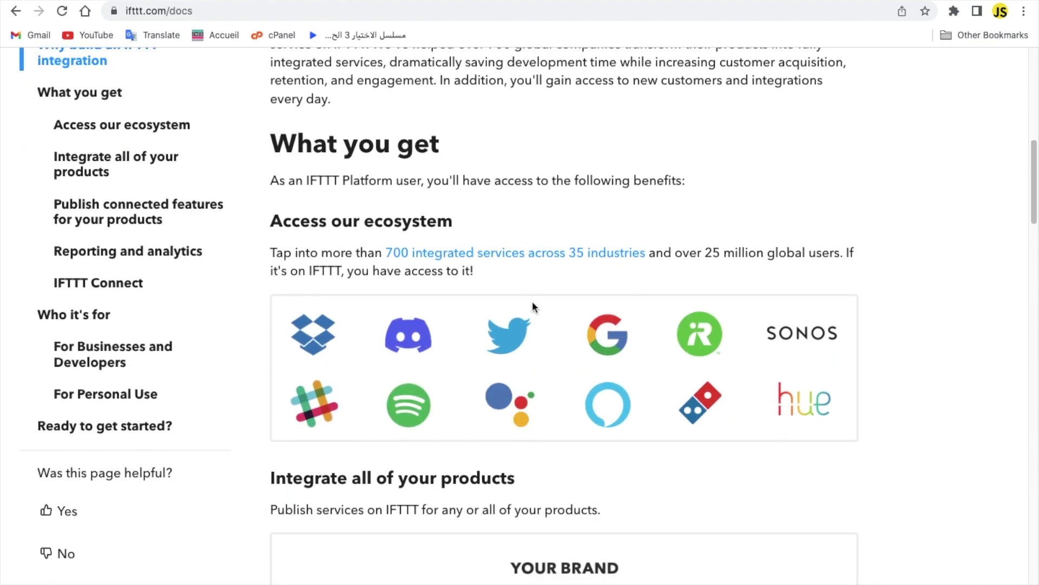
scroll(408, 160, "down", 5)
scroll(727, 479, "up", 1)
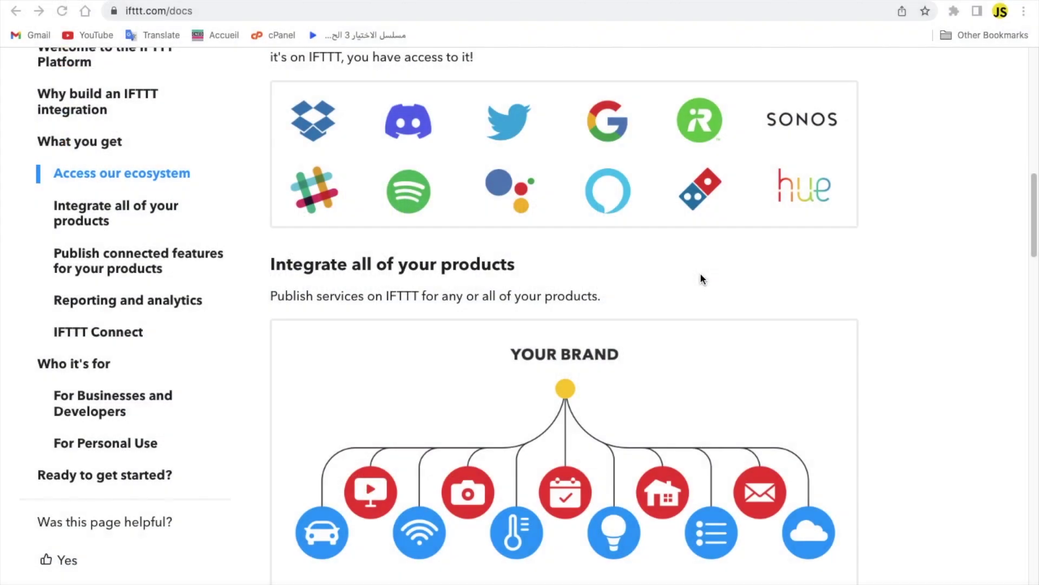
scroll(498, 258, "up", 10)
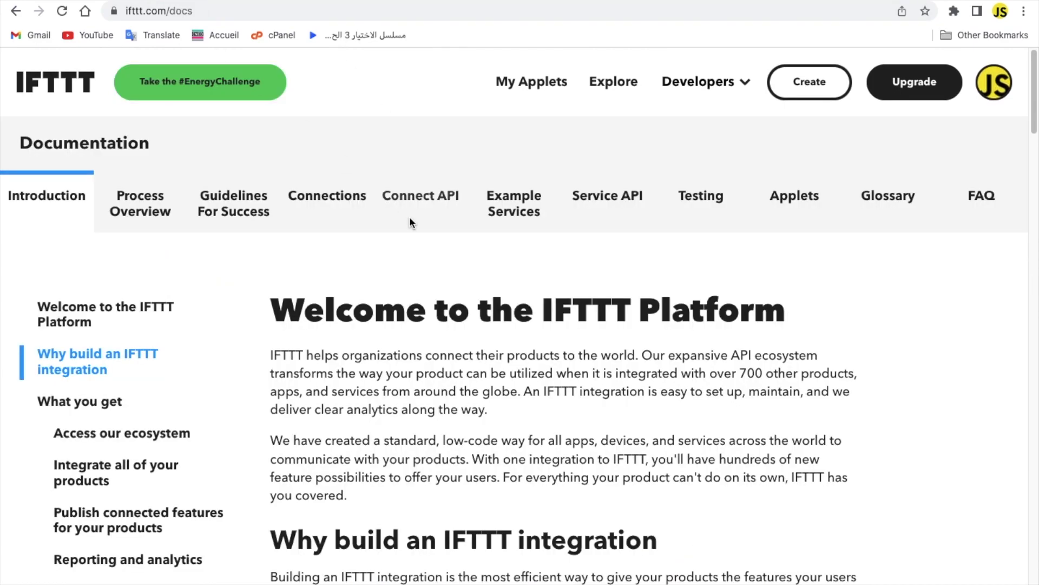
scroll(409, 217, "down", 2)
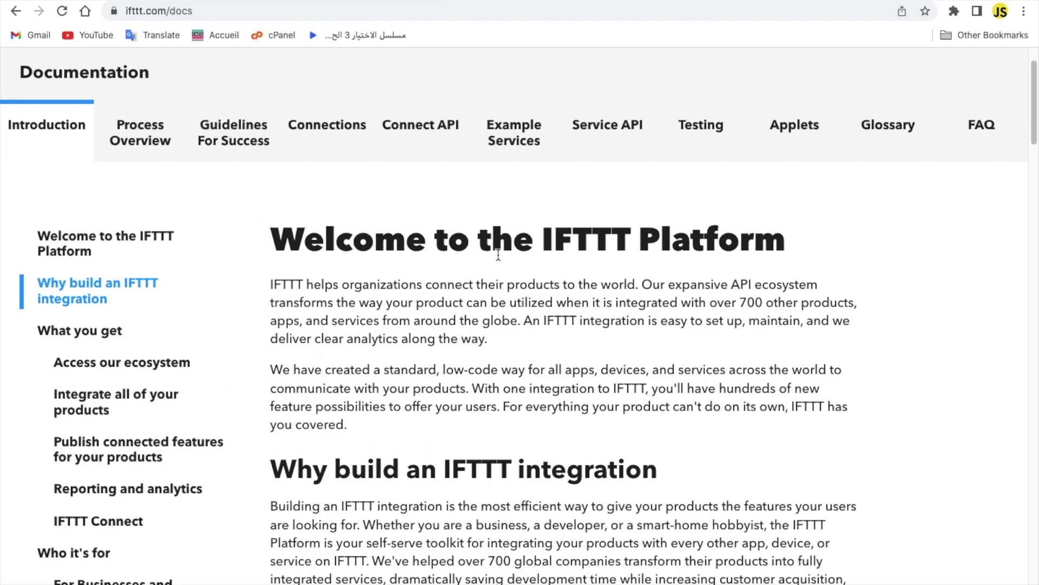
scroll(529, 252, "down", 10)
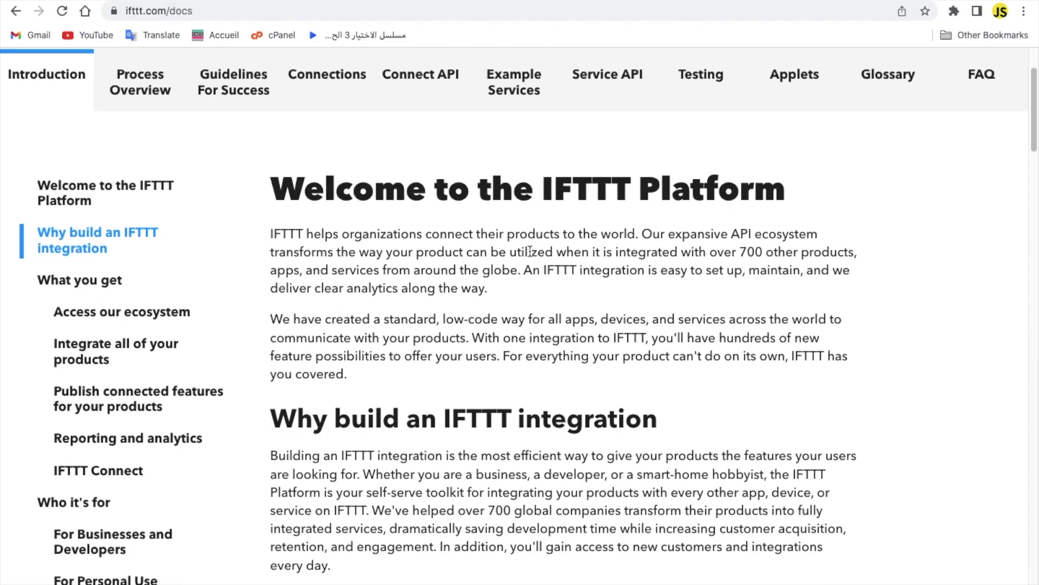
left_click(241, 38)
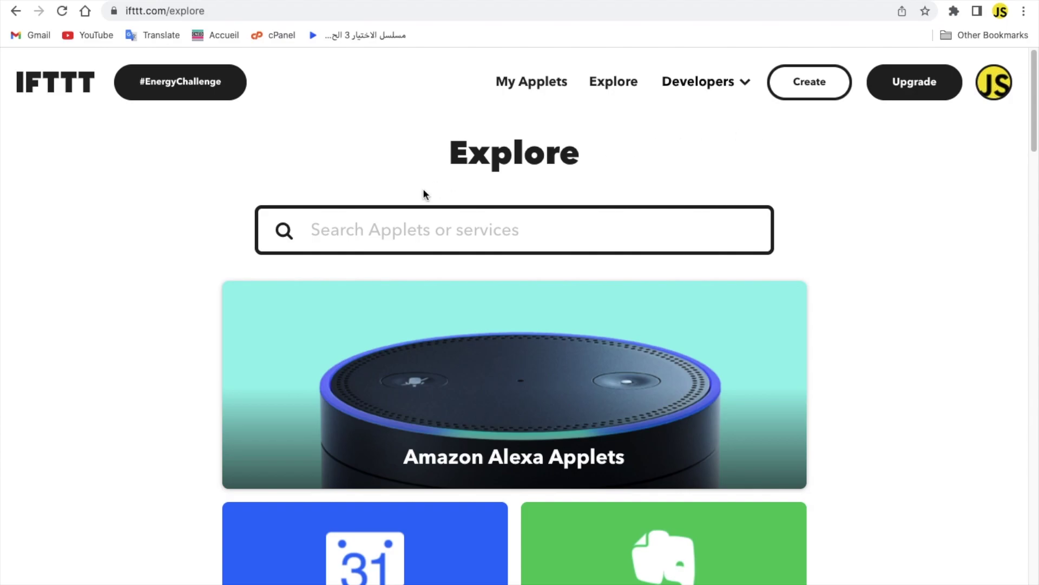
Review the two Instagram new-video and new-photo web-request applets, then begin a new applet
left_click(504, 83)
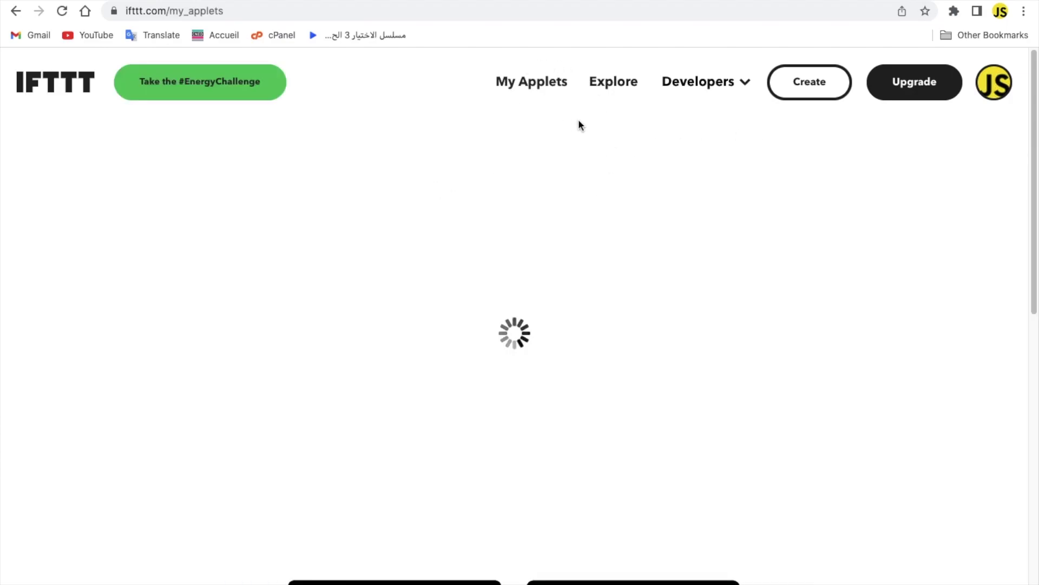
scroll(439, 411, "down", 10)
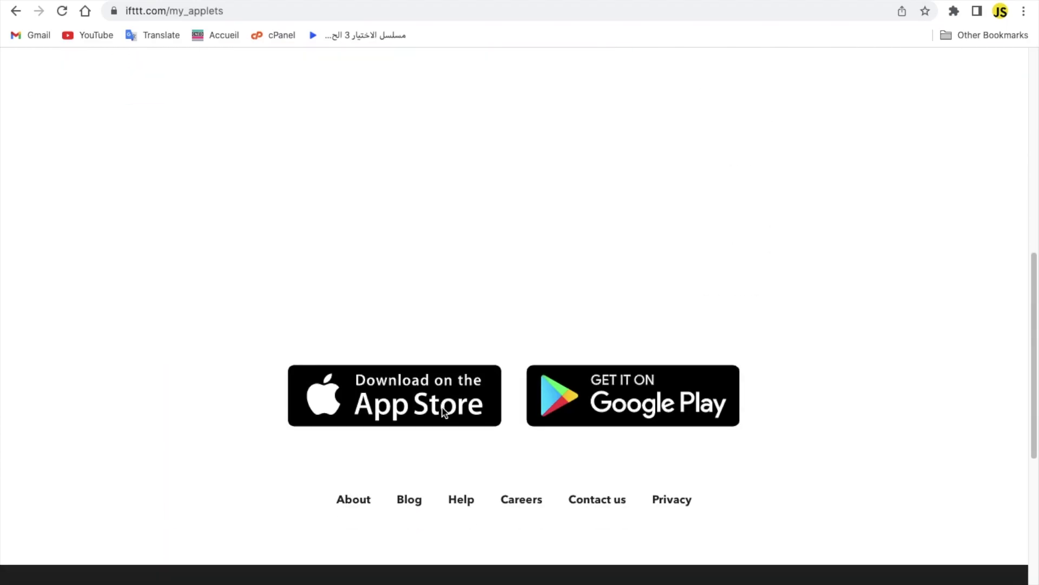
scroll(442, 406, "up", 10)
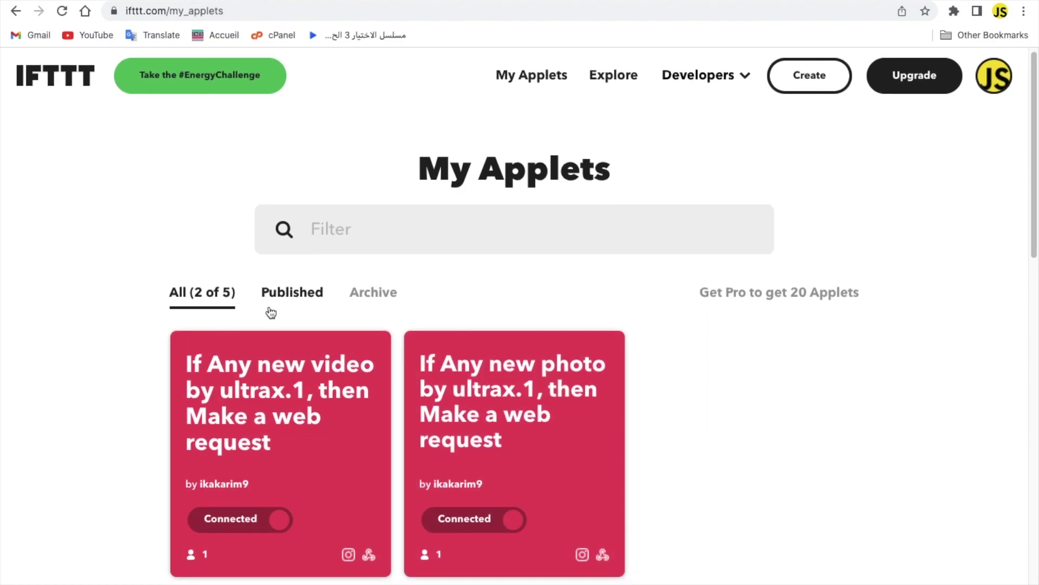
scroll(267, 311, "down", 2)
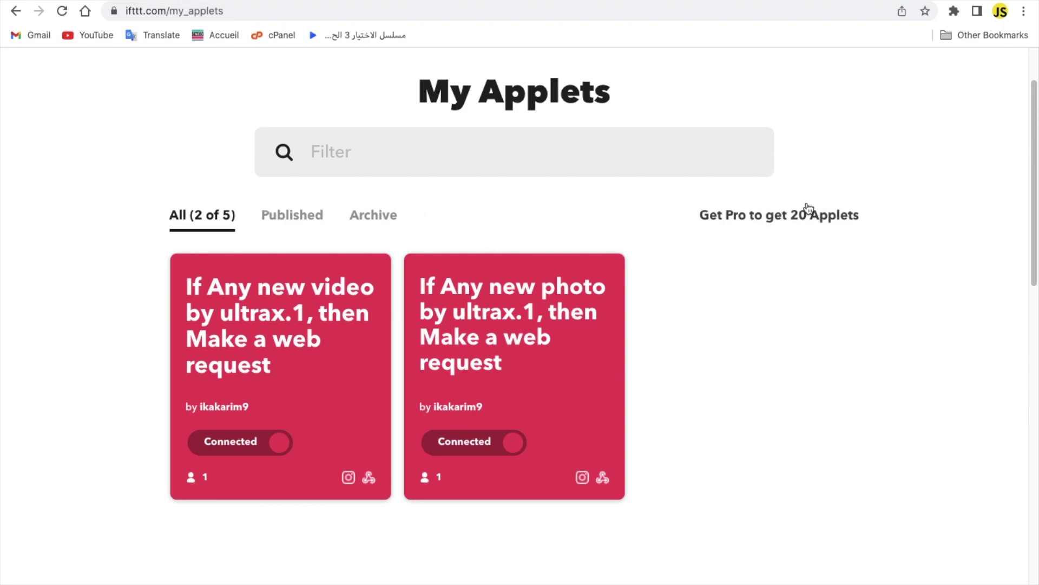
scroll(504, 272, "up", 3)
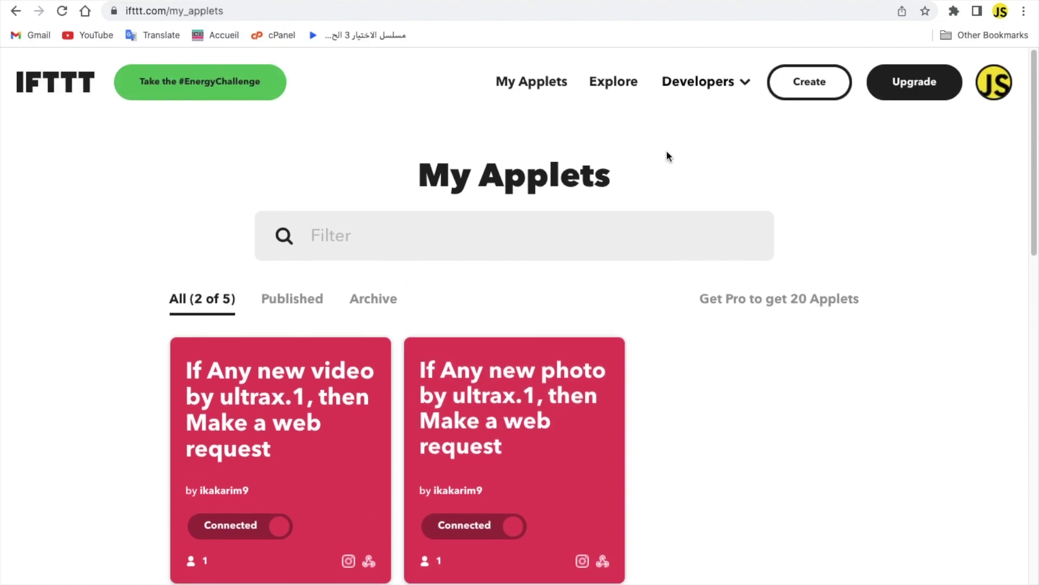
scroll(729, 133, "down", 10)
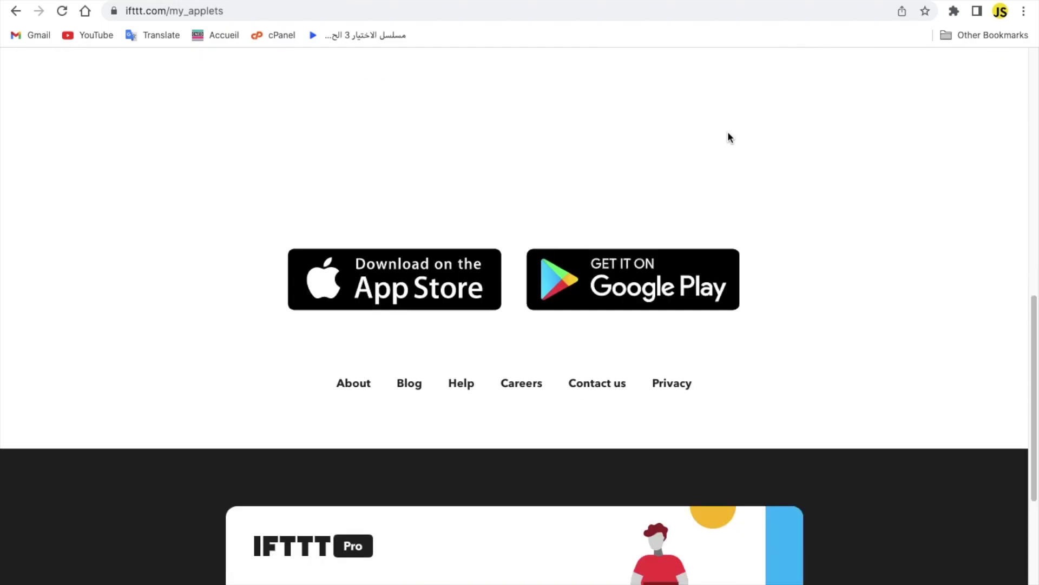
scroll(727, 135, "down", 2)
scroll(727, 136, "up", 10)
scroll(727, 136, "down", 10)
scroll(723, 144, "up", 15)
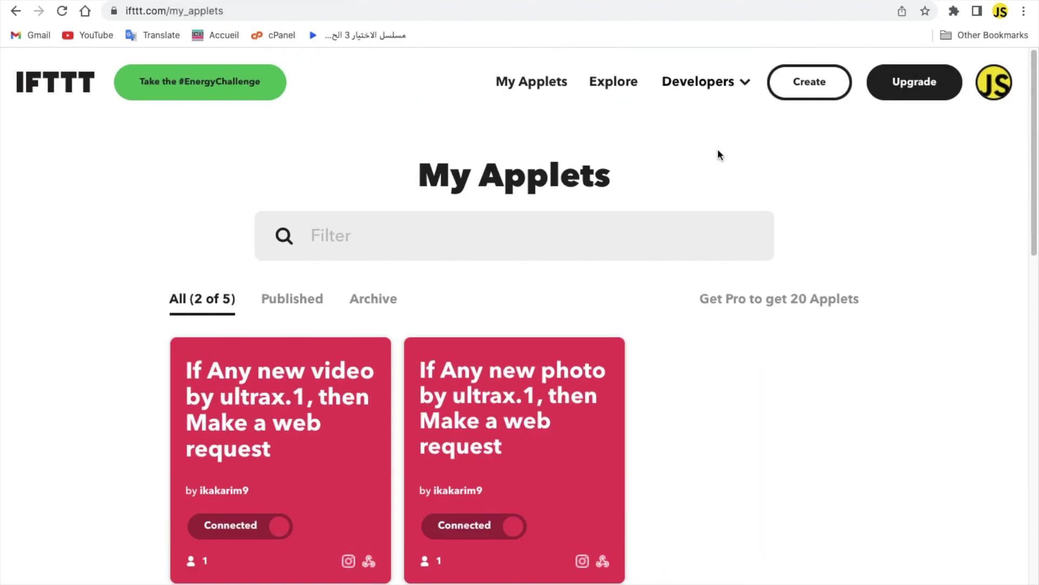
scroll(639, 117, "down", 10)
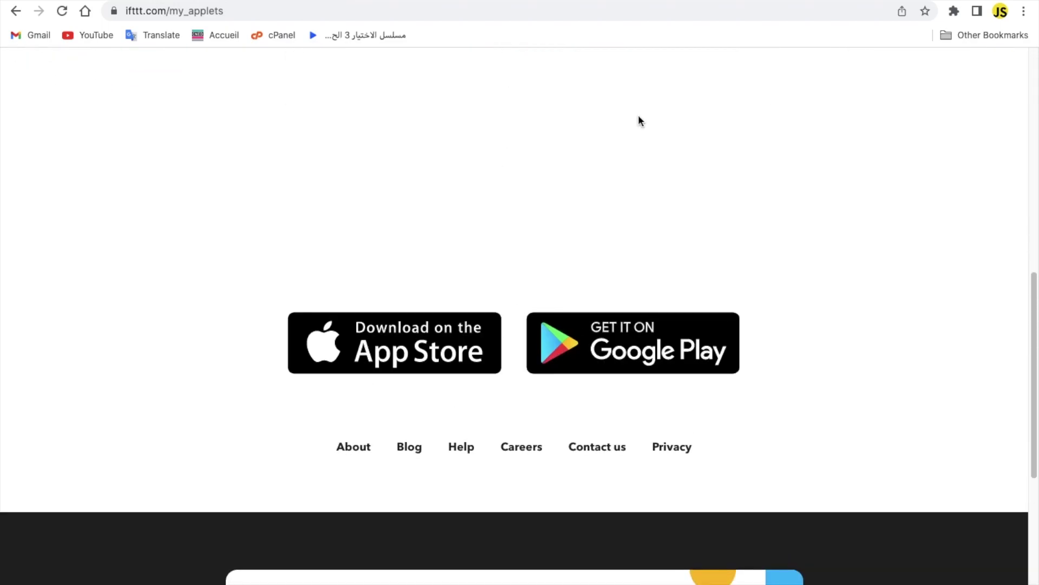
scroll(639, 121, "up", 15)
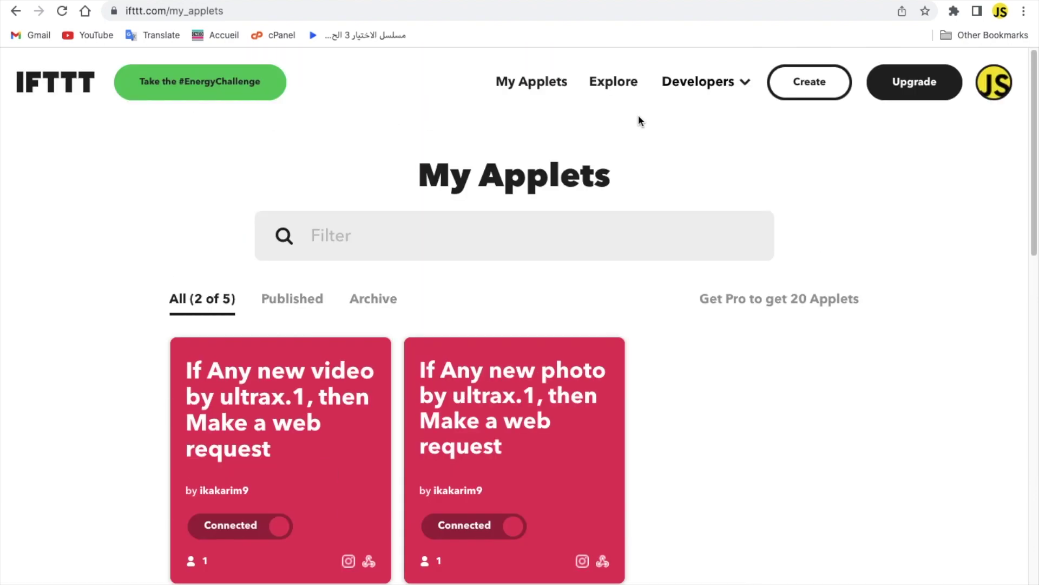
left_click(783, 77)
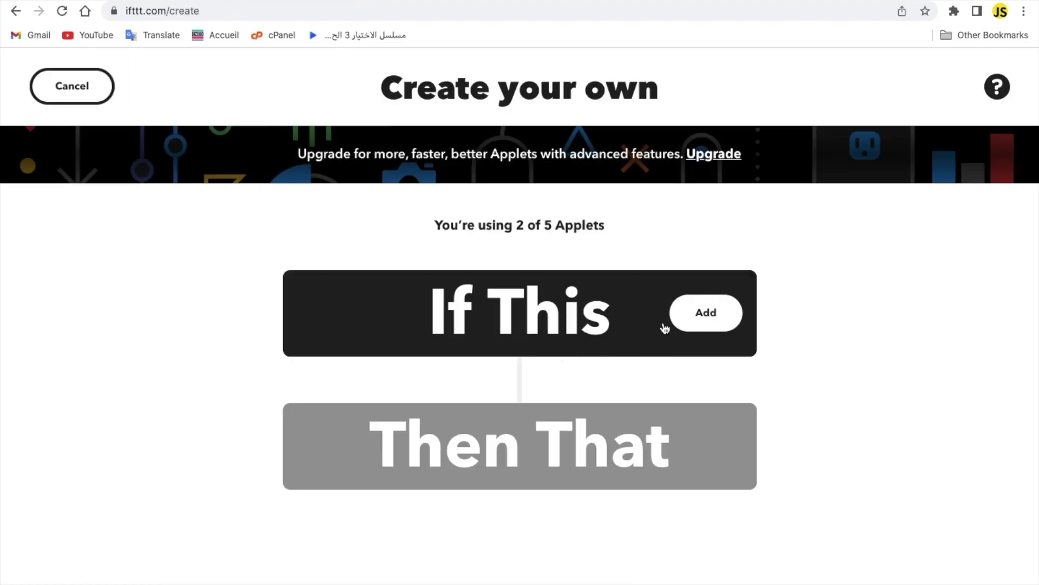
Open the If This service chooser and browse the full service grid before returning to the top
left_click(723, 323)
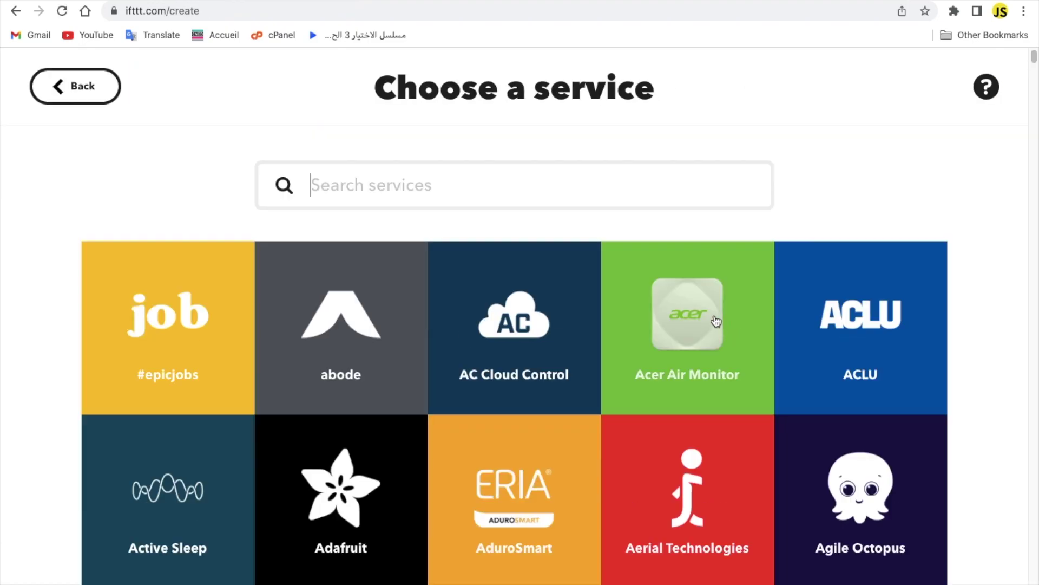
scroll(560, 315, "down", 3)
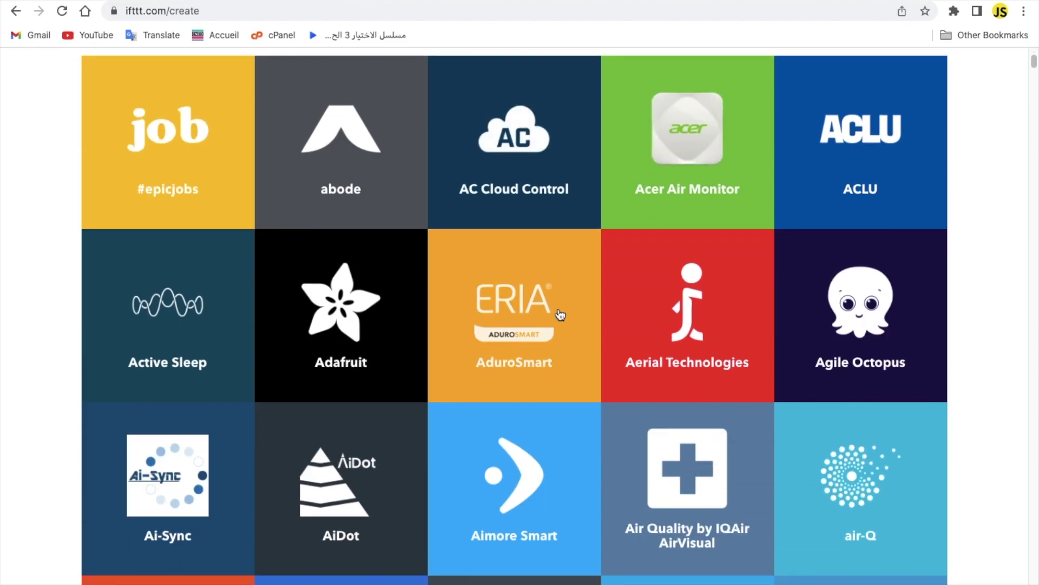
scroll(560, 315, "down", 1)
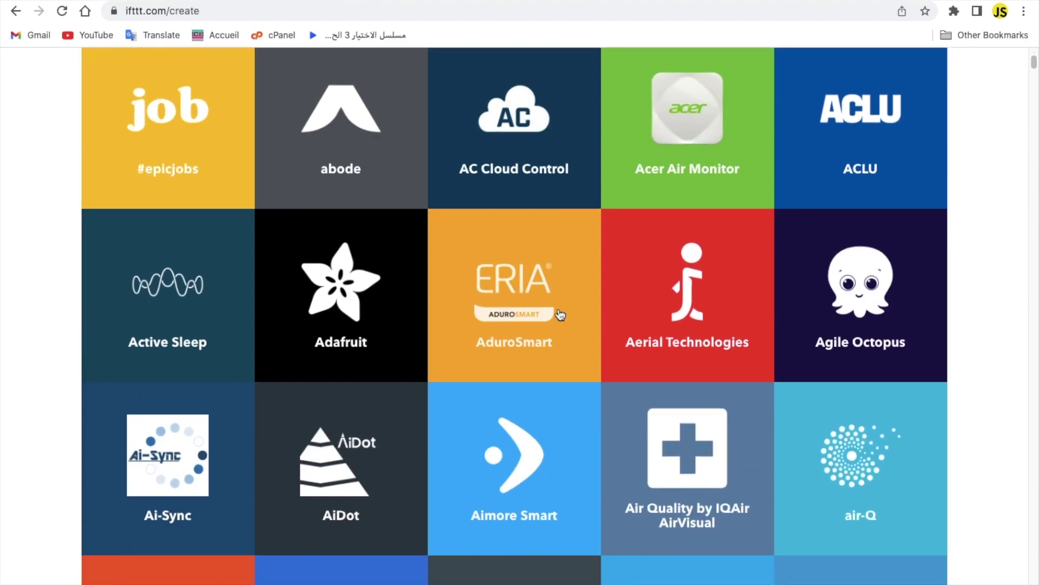
scroll(560, 315, "down", 15)
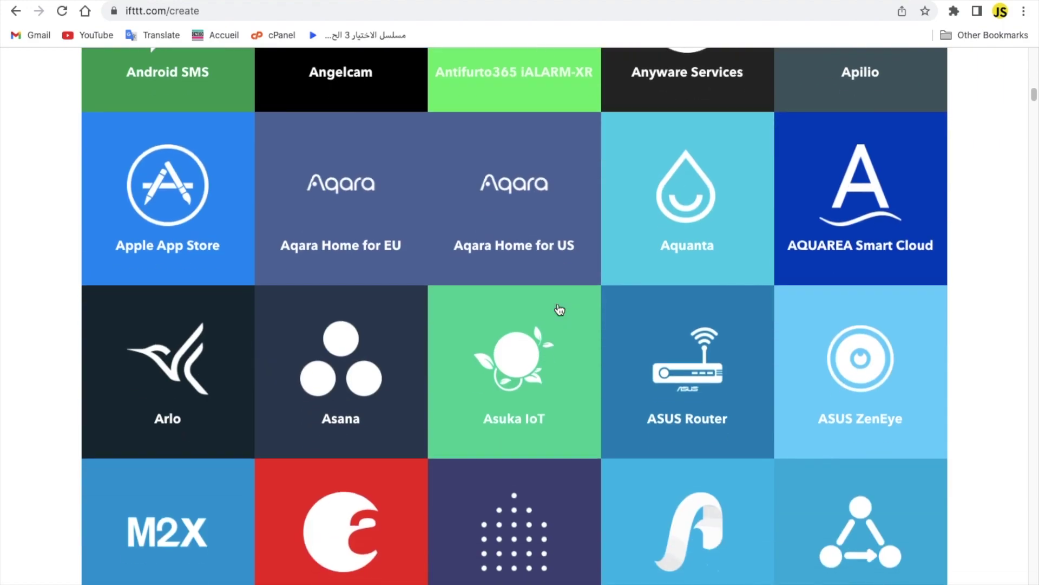
scroll(560, 310, "down", 15)
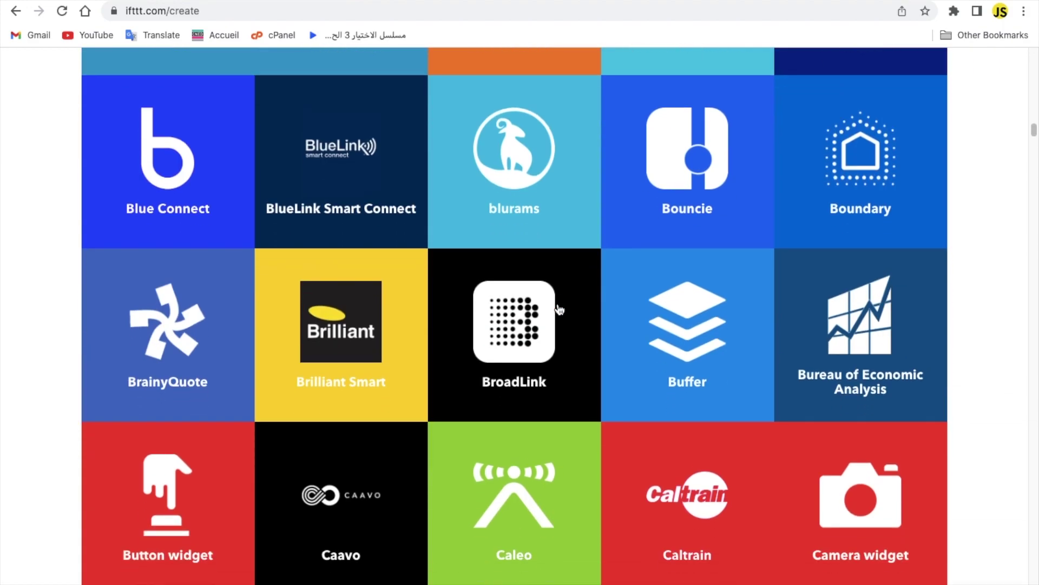
scroll(560, 309, "down", 15)
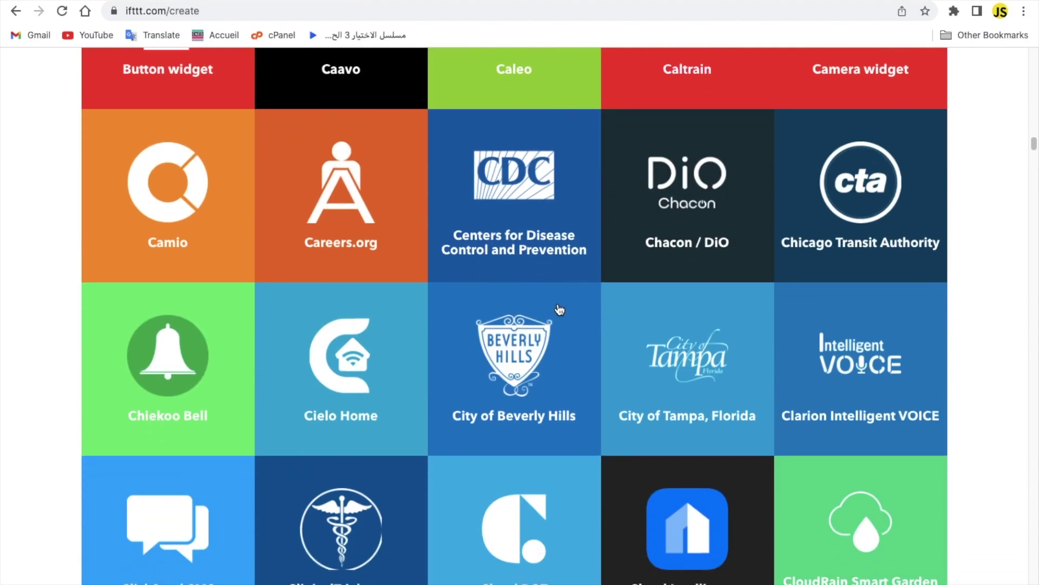
scroll(559, 309, "down", 15)
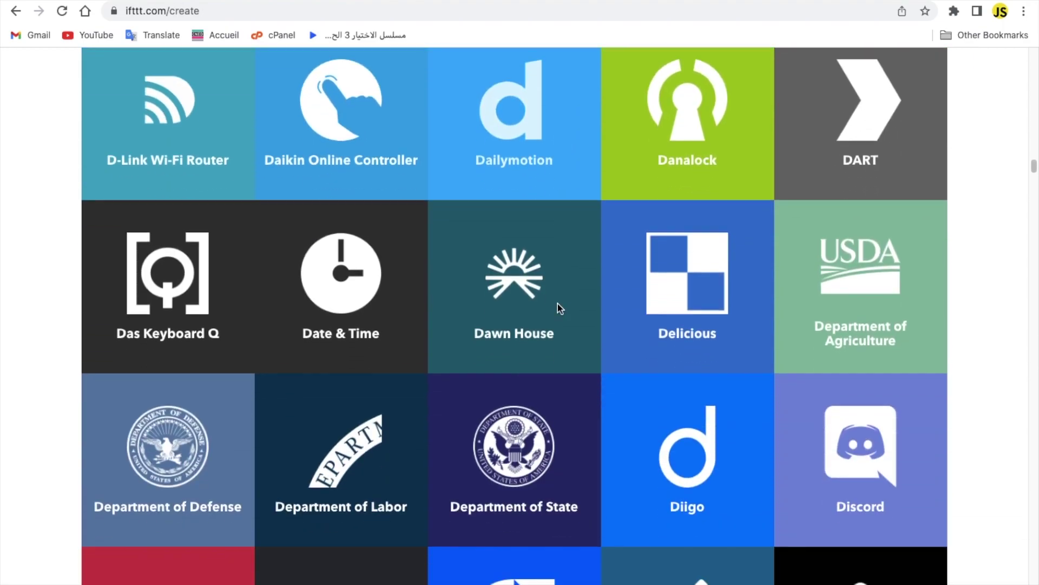
scroll(559, 309, "down", 15)
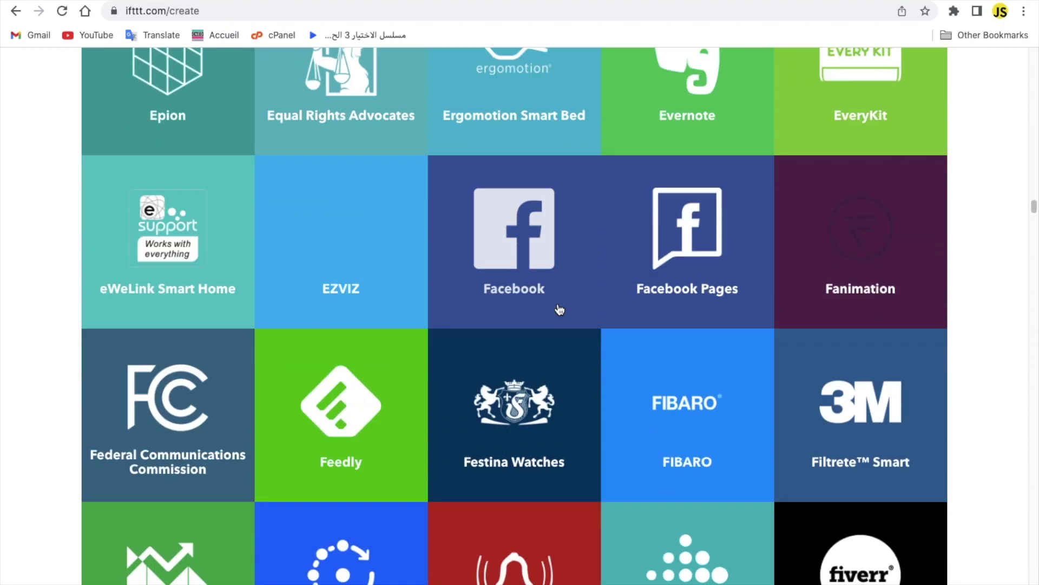
scroll(560, 309, "down", 6)
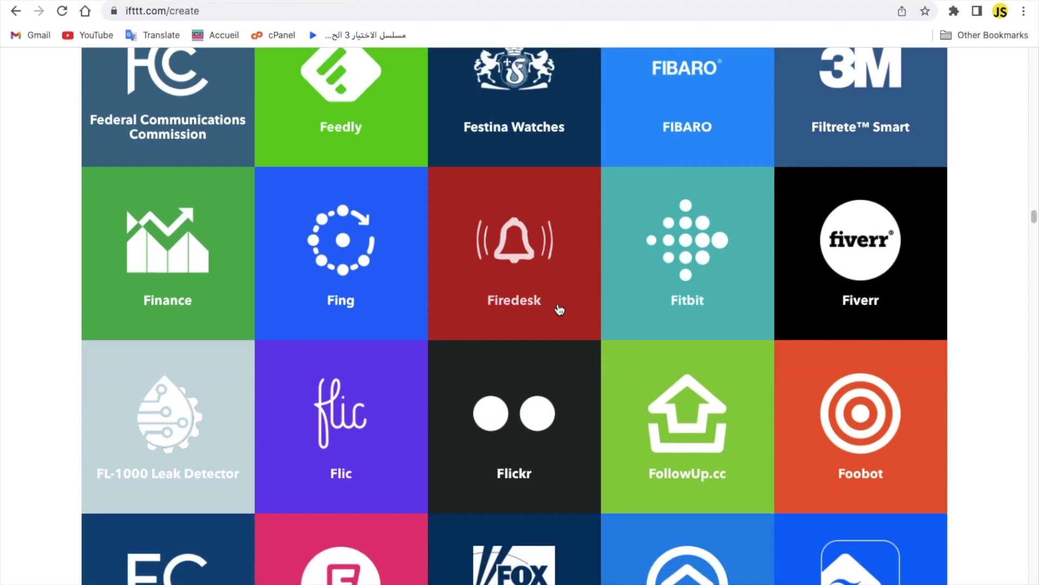
scroll(560, 309, "down", 12)
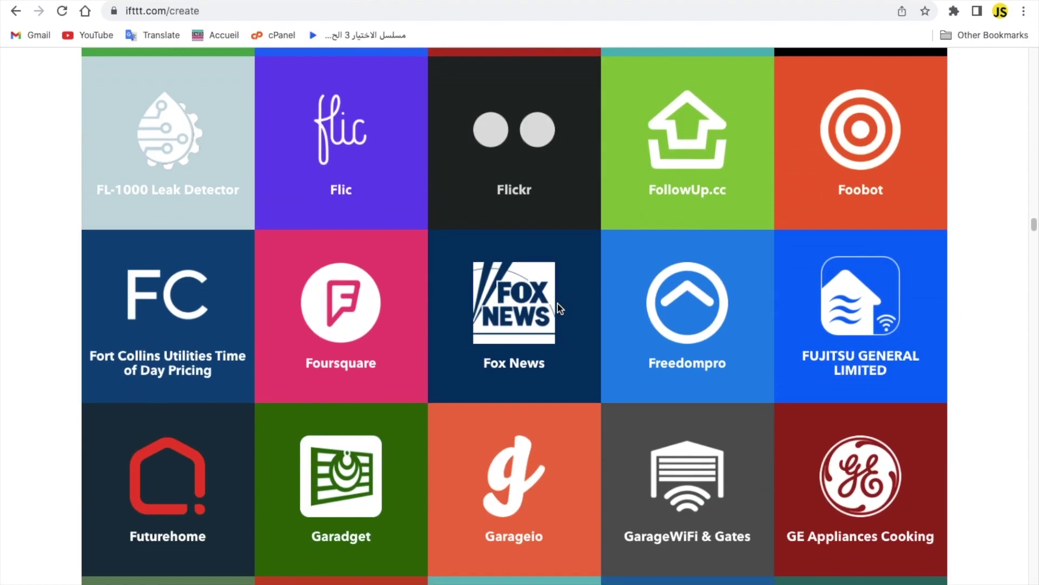
scroll(560, 310, "down", 20)
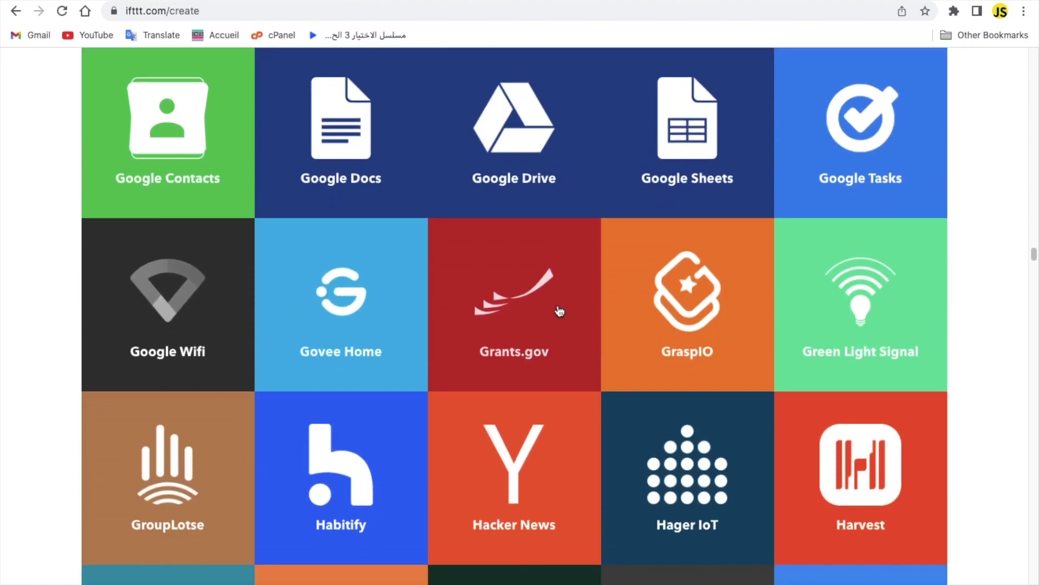
scroll(560, 310, "up", 10)
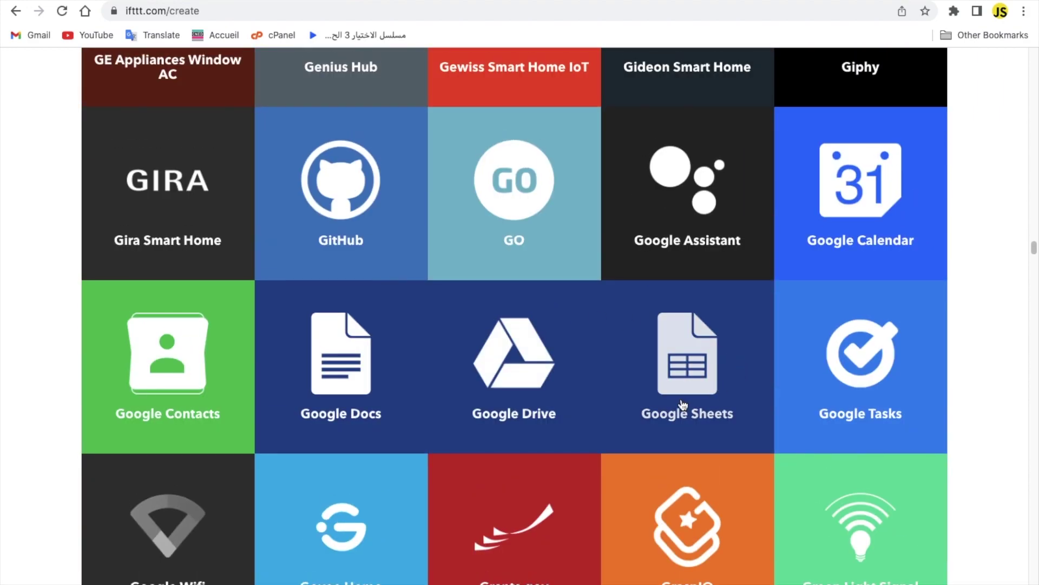
scroll(560, 394, "down", 20)
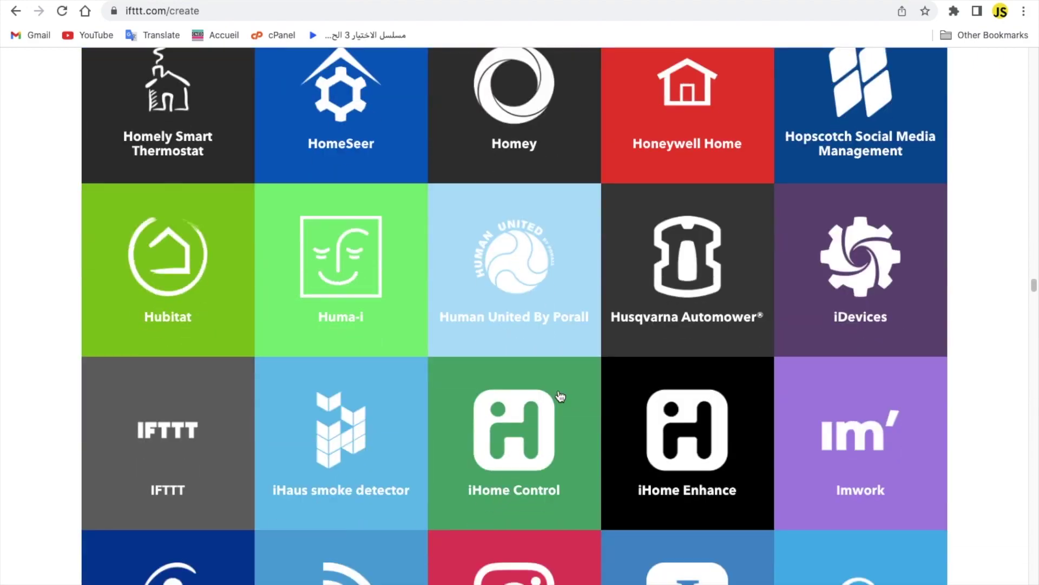
scroll(560, 397, "down", 20)
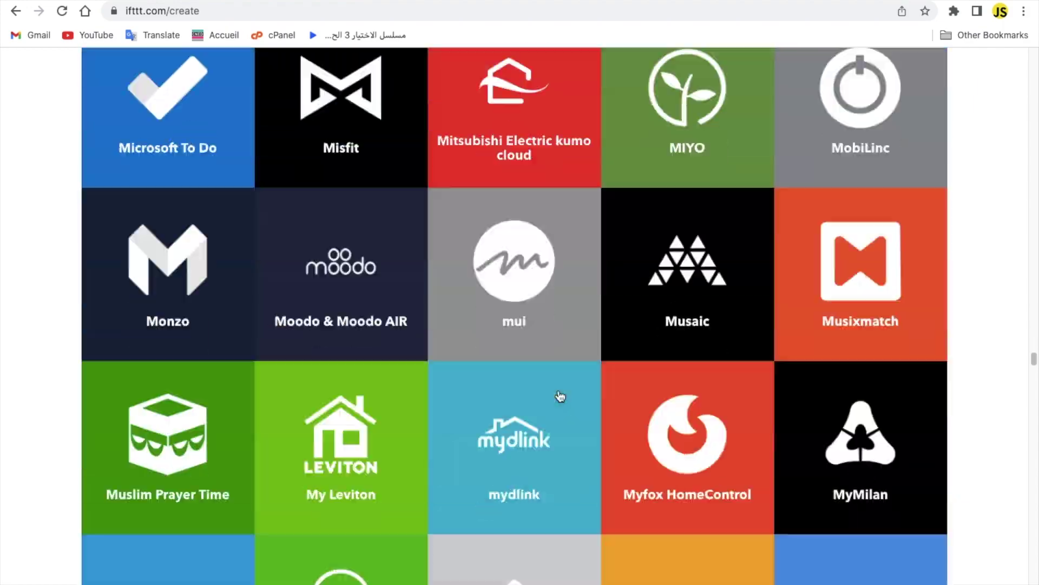
scroll(559, 397, "down", 20)
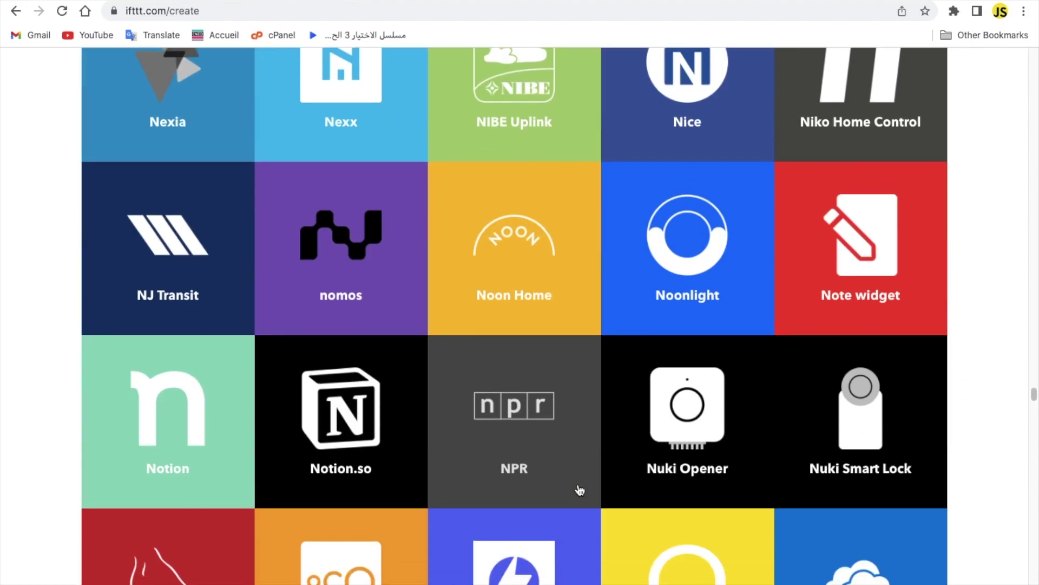
scroll(580, 490, "down", 20)
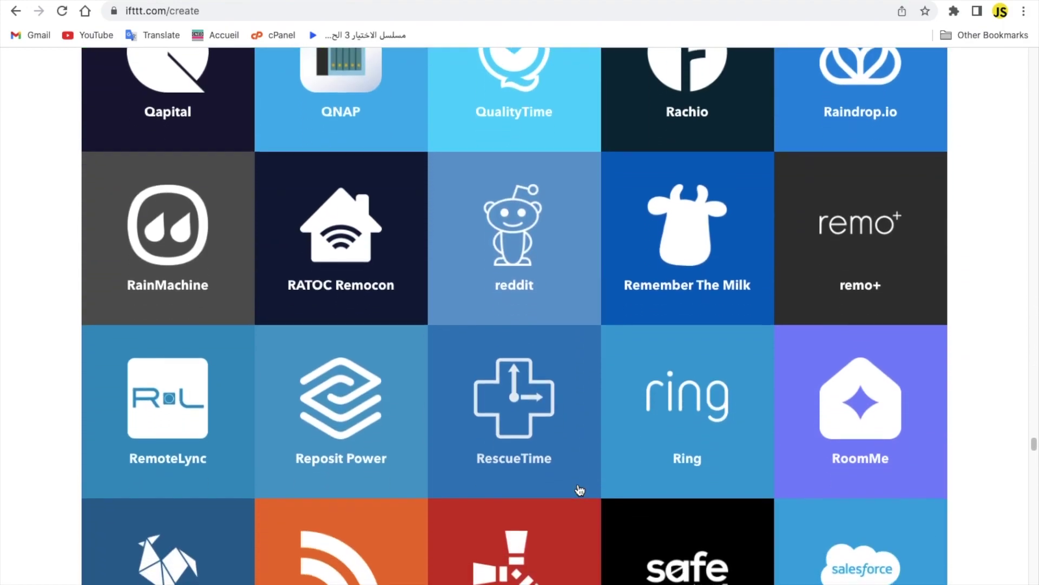
scroll(580, 490, "down", 10)
scroll(580, 490, "up", 20)
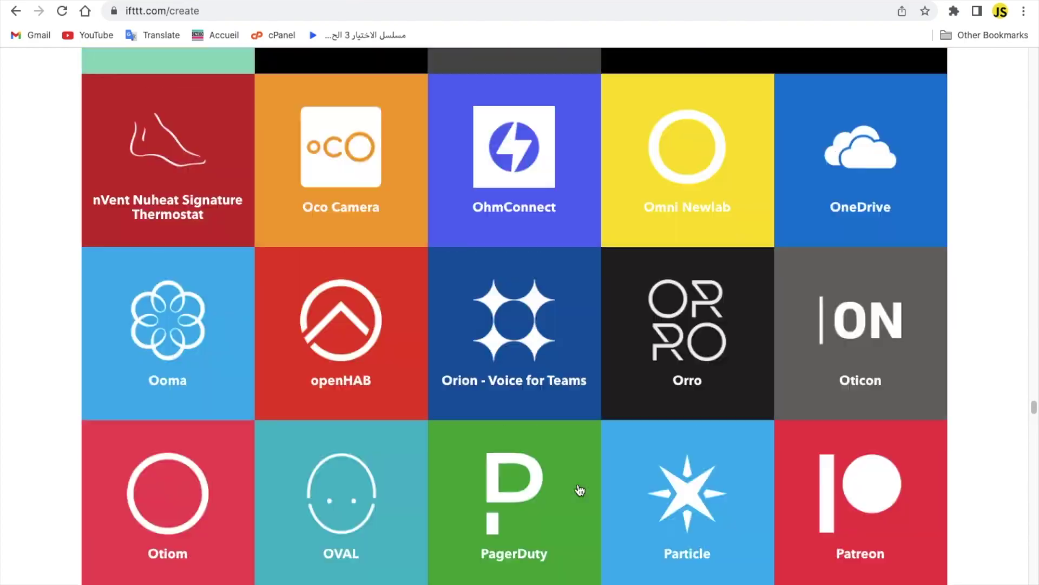
scroll(580, 490, "up", 20)
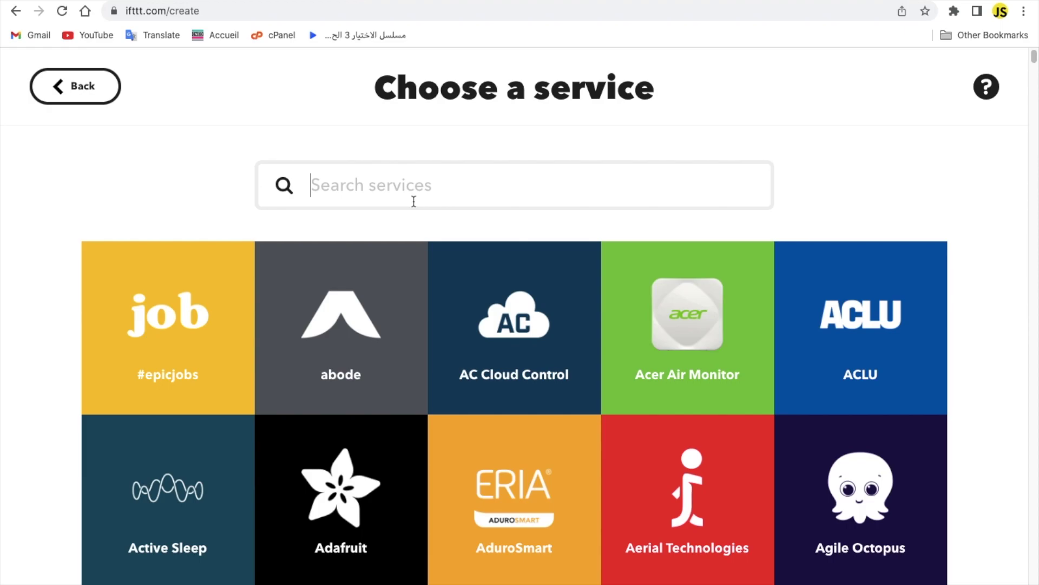
Filter the service catalogue to 'insta' and choose Instagram as the trigger service
left_click(414, 201)
type("youtube")
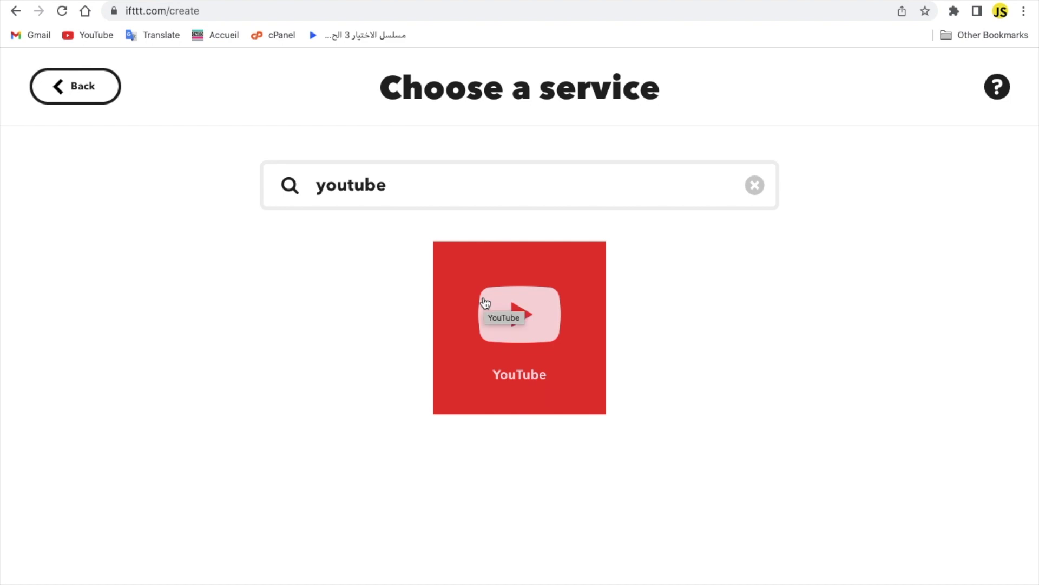
key("super+a")
type("insta")
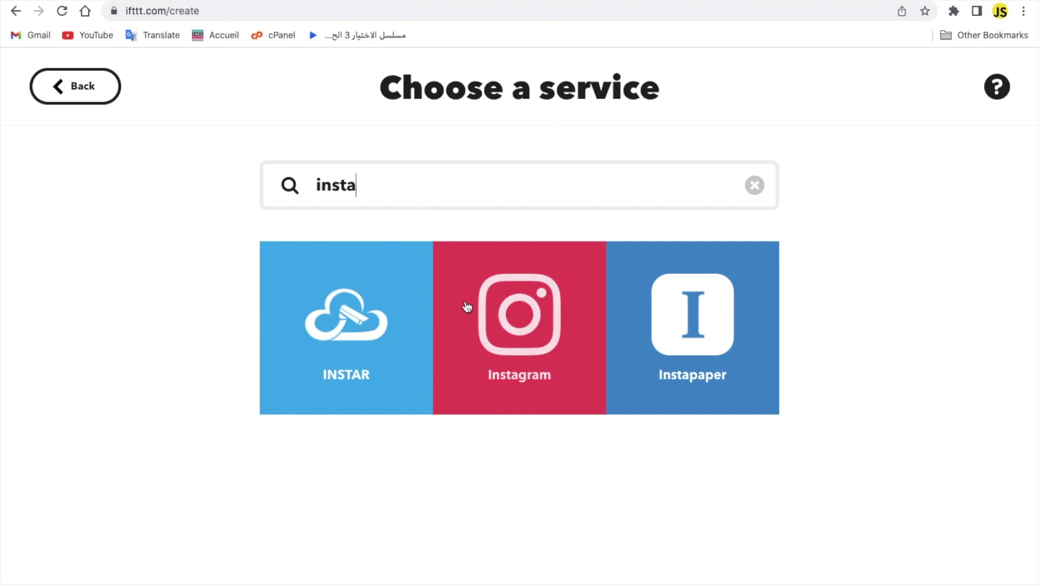
left_click(515, 322)
Look over Instagram's available photo and video triggers
scroll(713, 248, "down", 1)
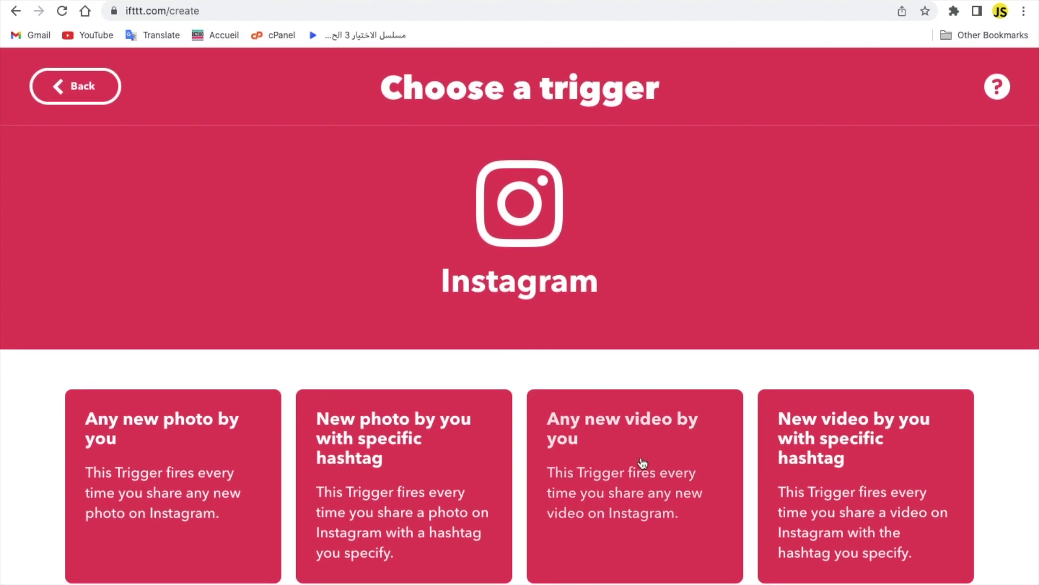
scroll(590, 469, "up", 1)
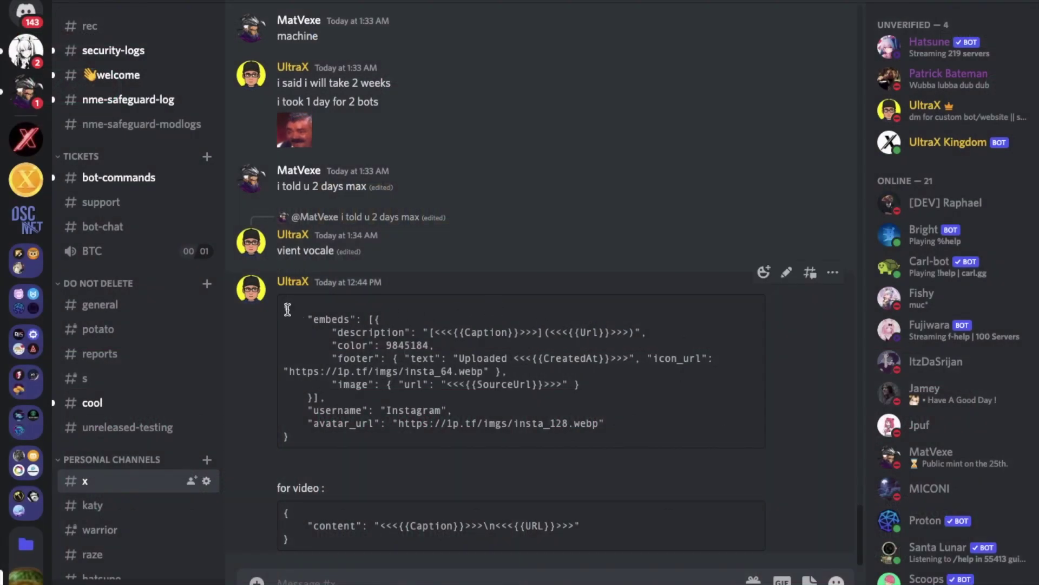
left_click_drag(284, 304, 412, 455)
left_click(413, 454)
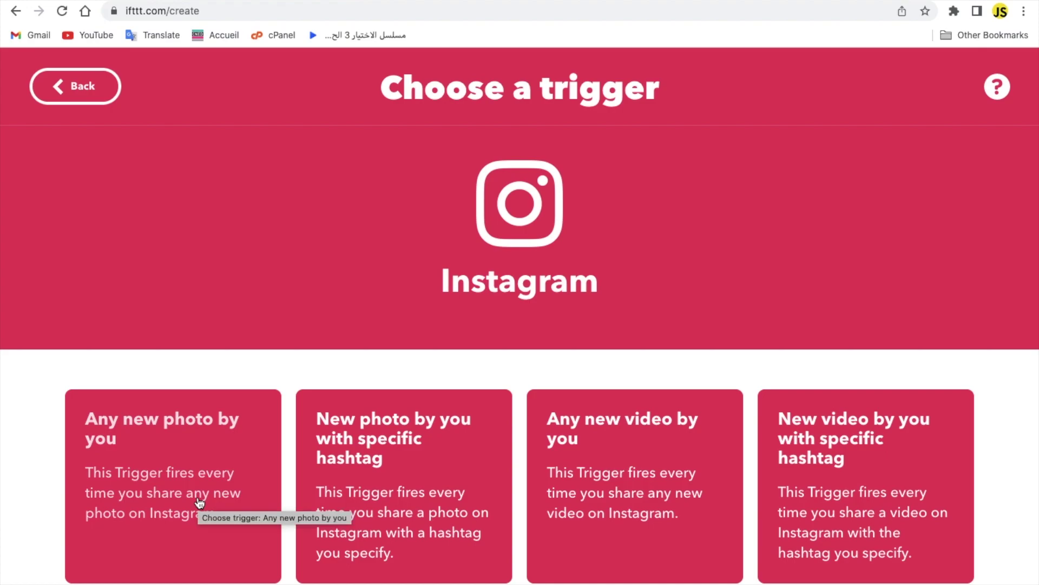
Create the Instagram 'Any new photo by you' trigger for the connected Instagram account
left_click(193, 506)
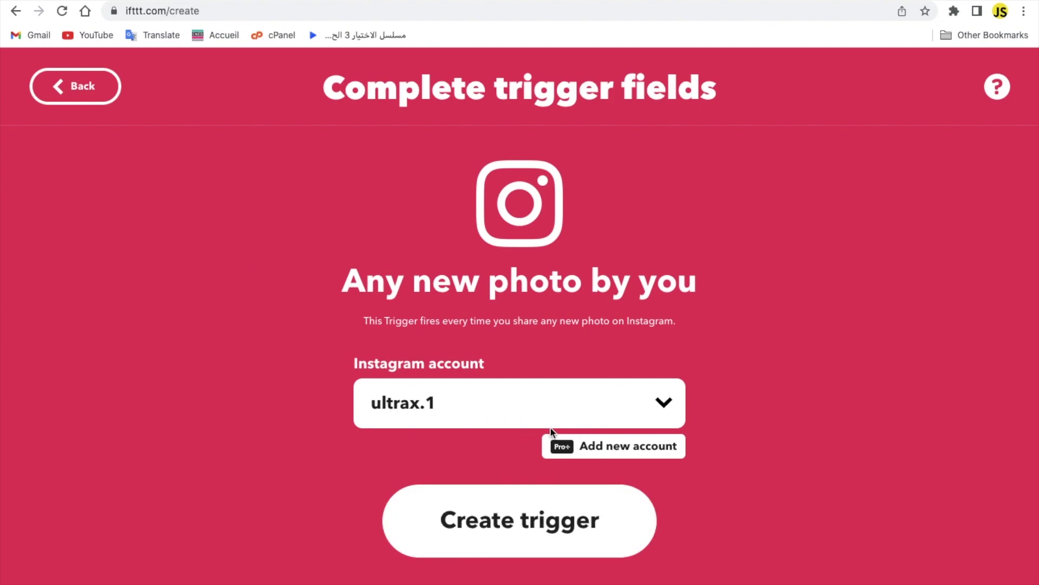
left_click(513, 402)
left_click(442, 417)
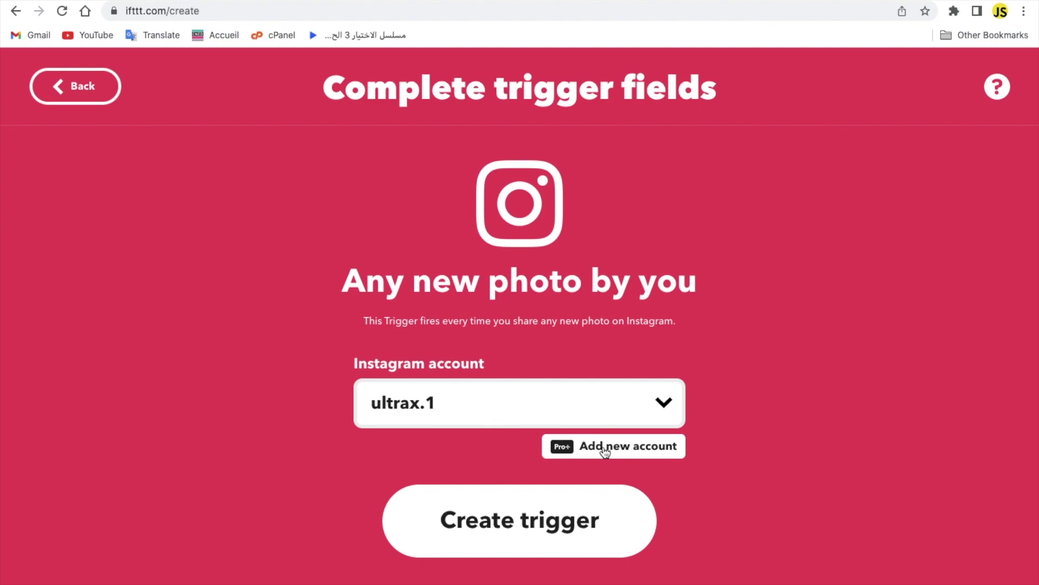
left_click(538, 533)
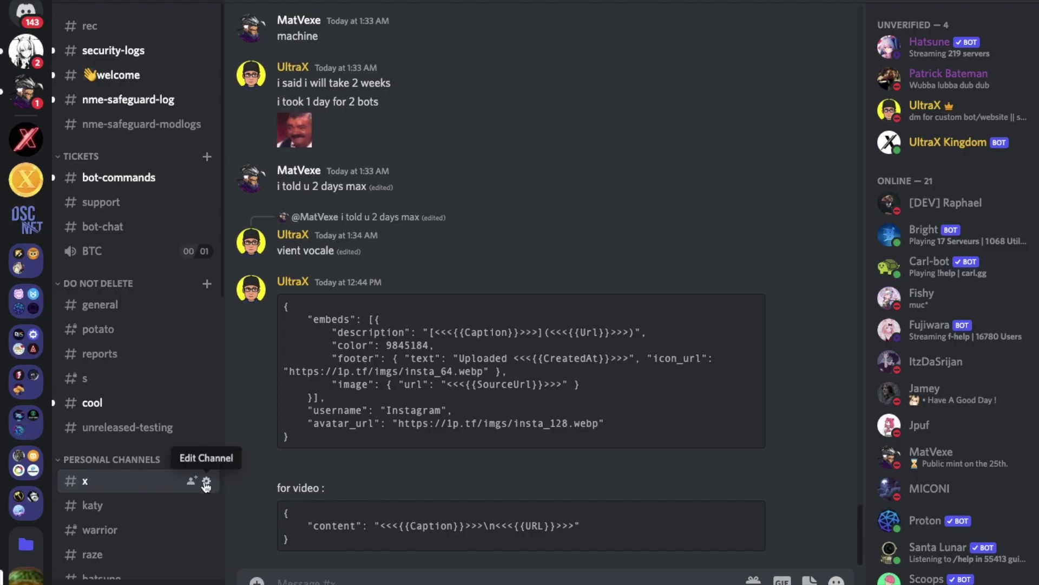
Copy the Testing webhook URL from channel x's Integrations settings
left_click(206, 482)
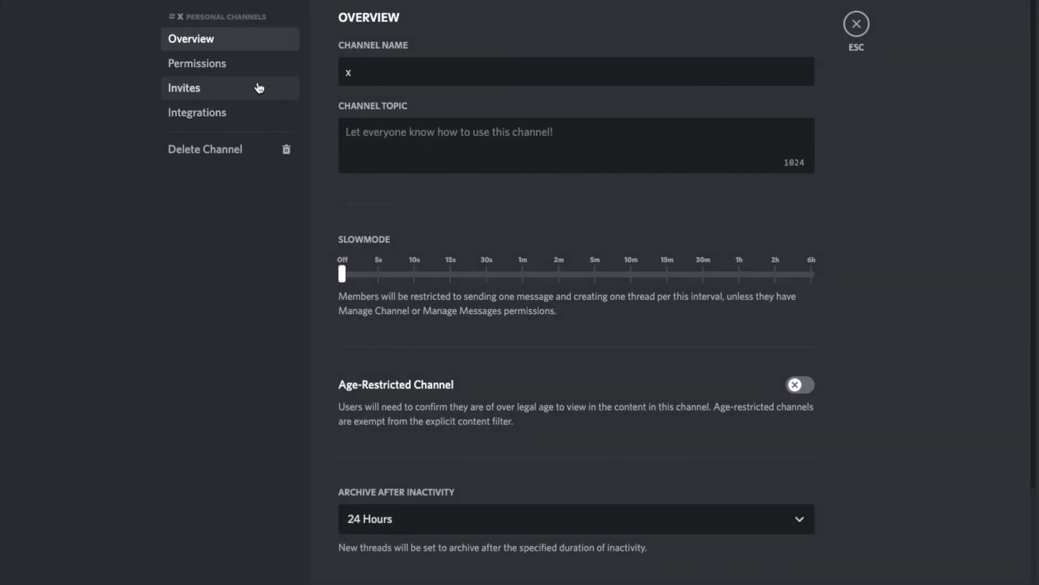
left_click(231, 108)
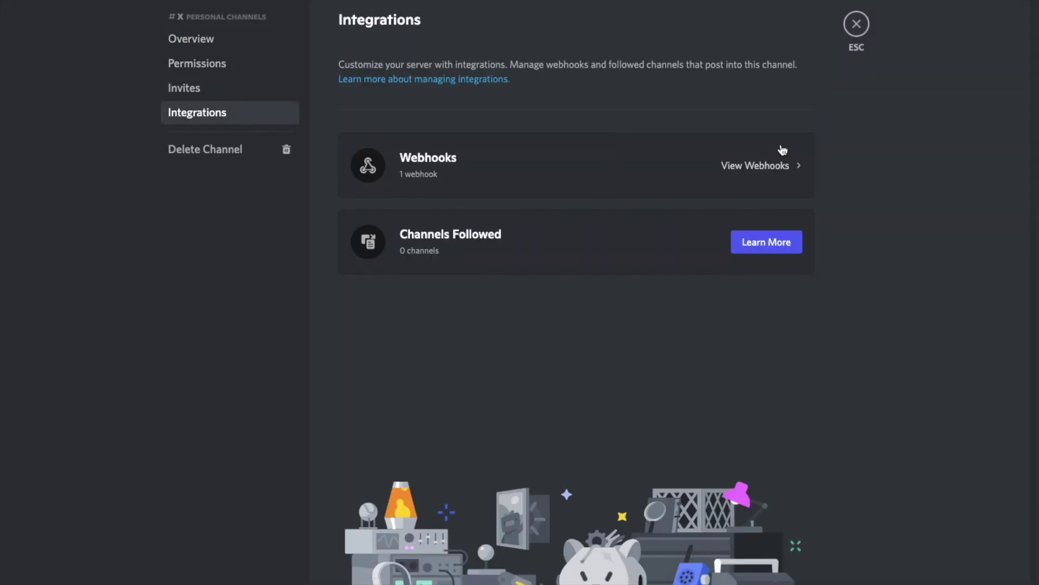
left_click(773, 168)
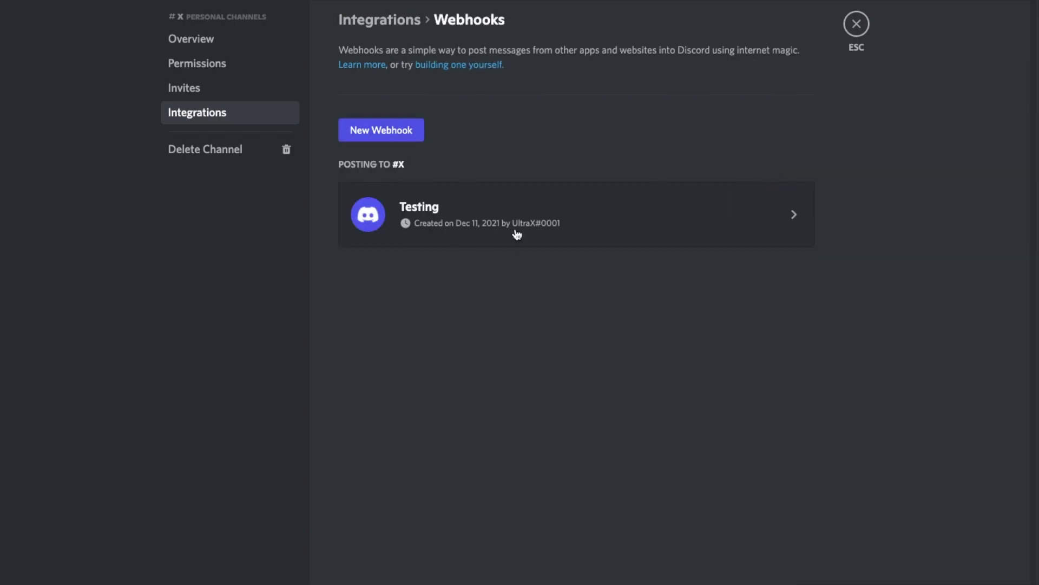
left_click(503, 213)
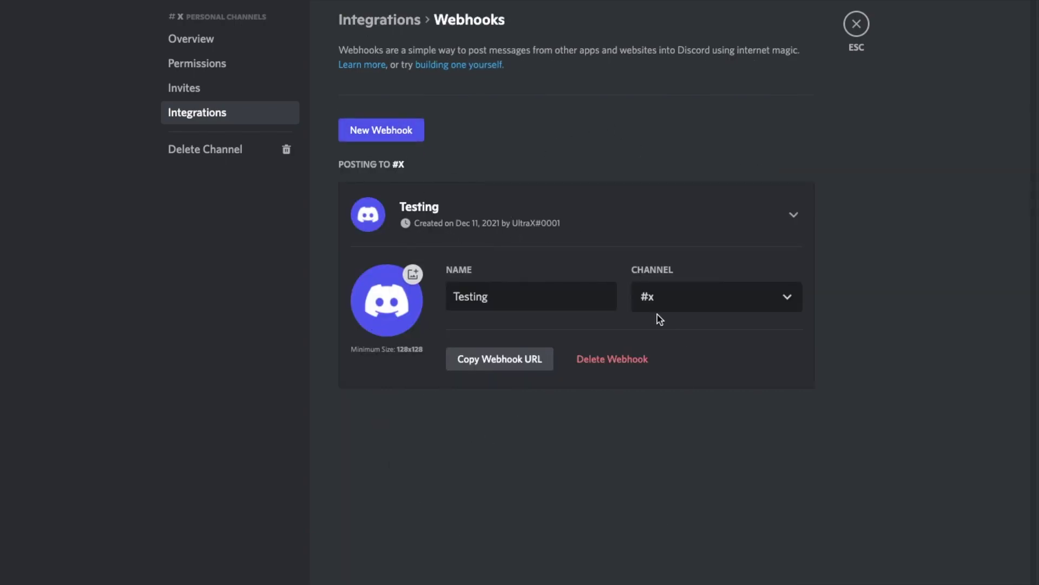
left_click(502, 364)
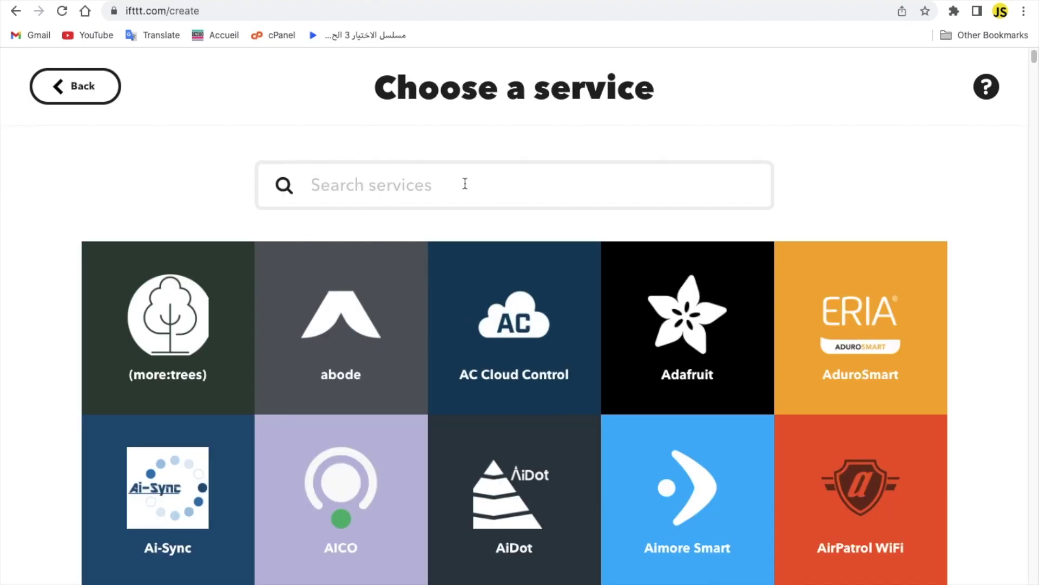
Choose the Webhooks 'Make a web request' action and paste the Discord webhook URL as its URL
type("web")
left_click(714, 335)
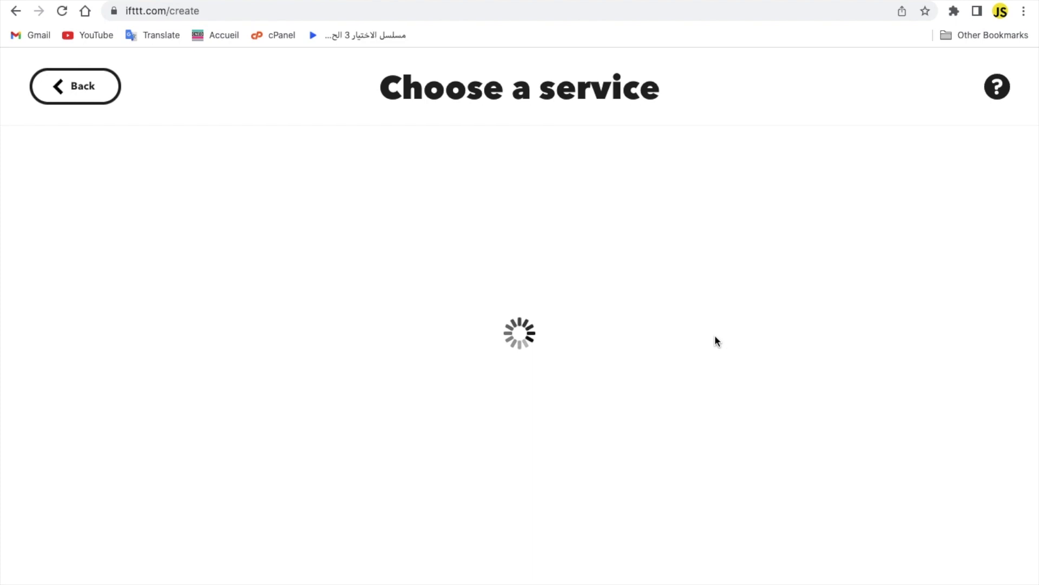
left_click(597, 422)
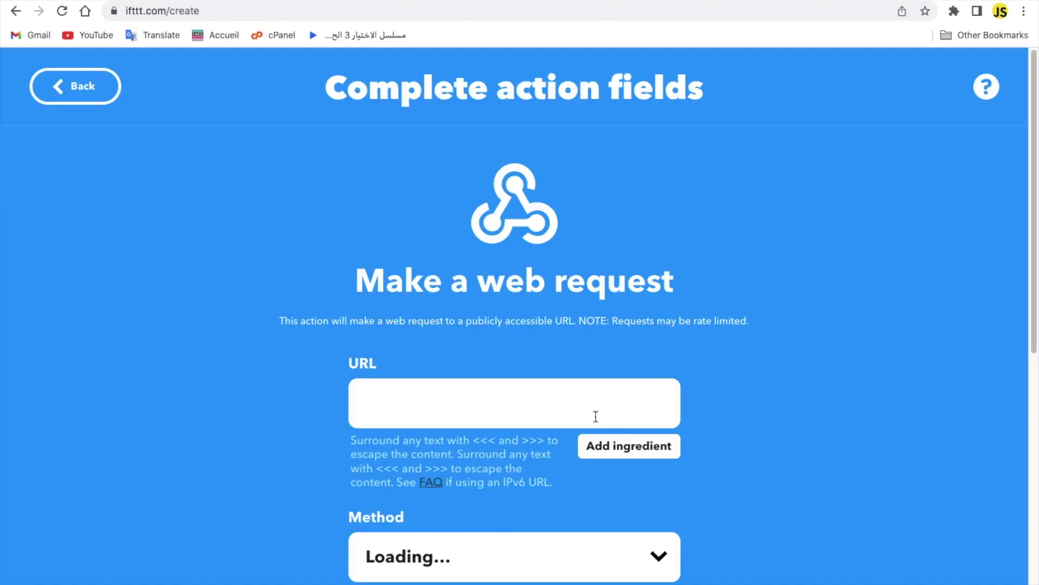
left_click(567, 408)
key("ctrl+v")
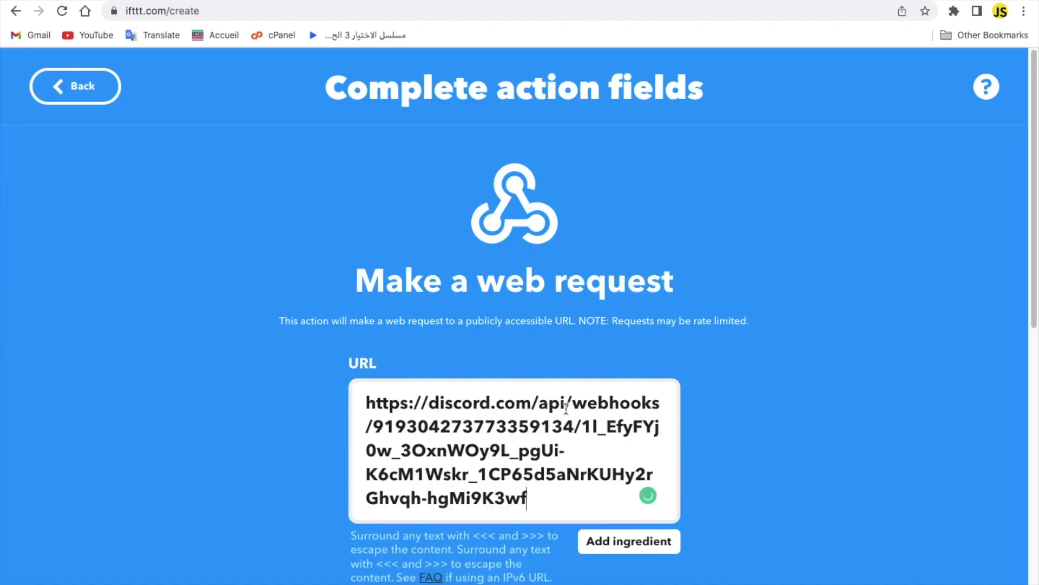
scroll(539, 395, "down", 6)
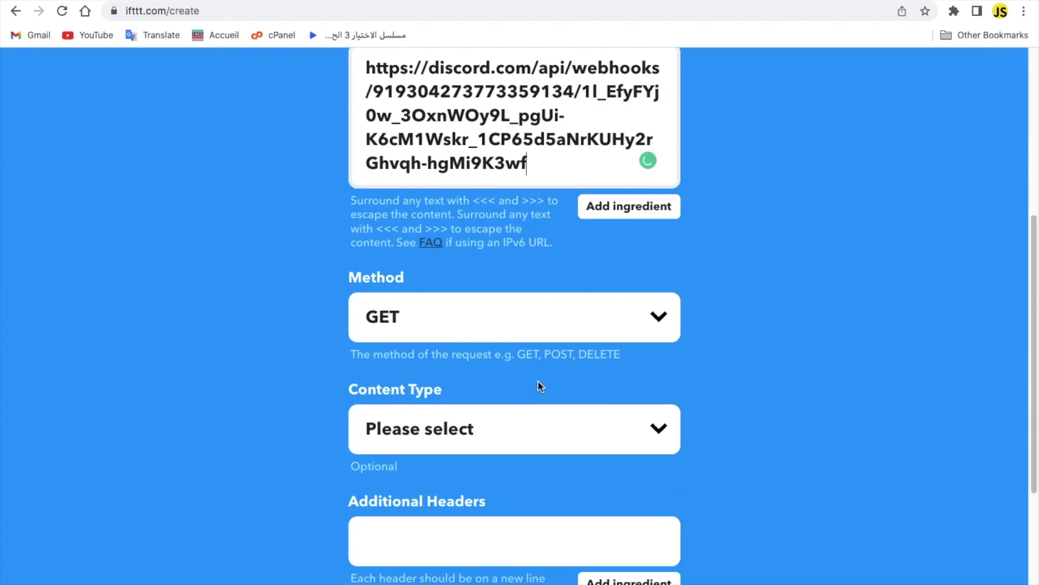
scroll(485, 146, "up", 1)
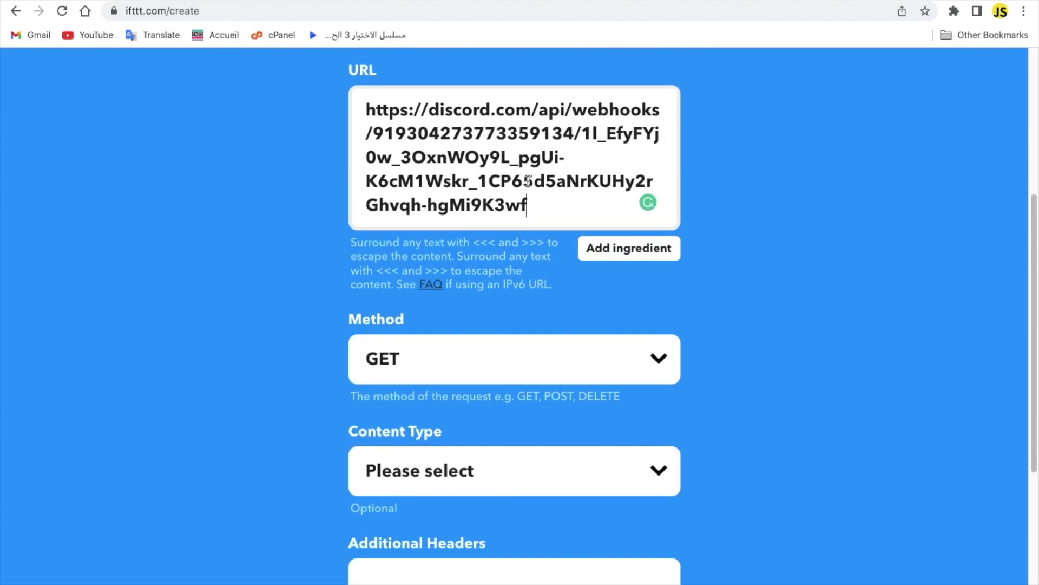
scroll(501, 201, "down", 2)
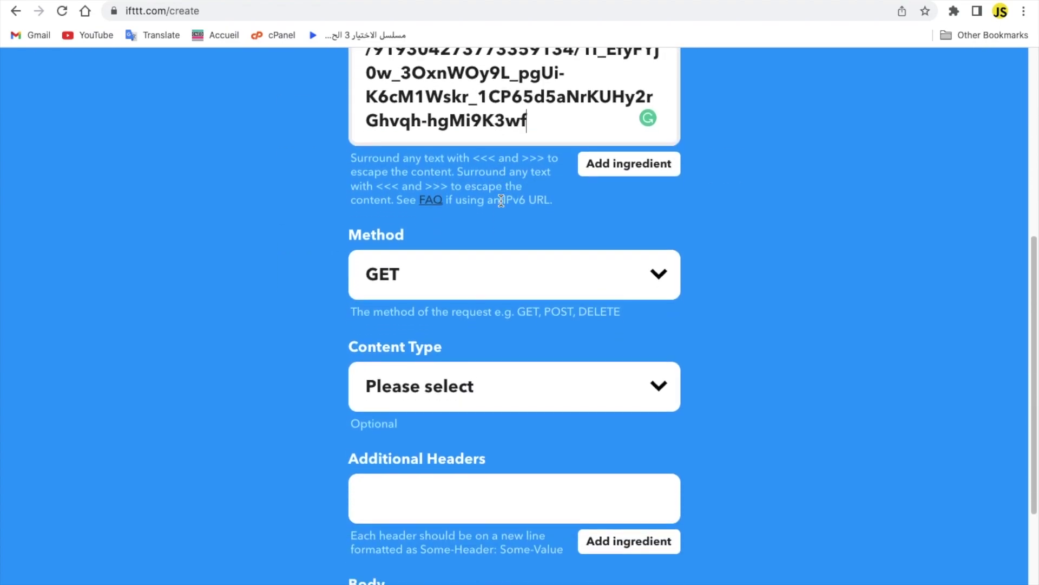
scroll(490, 290, "down", 1)
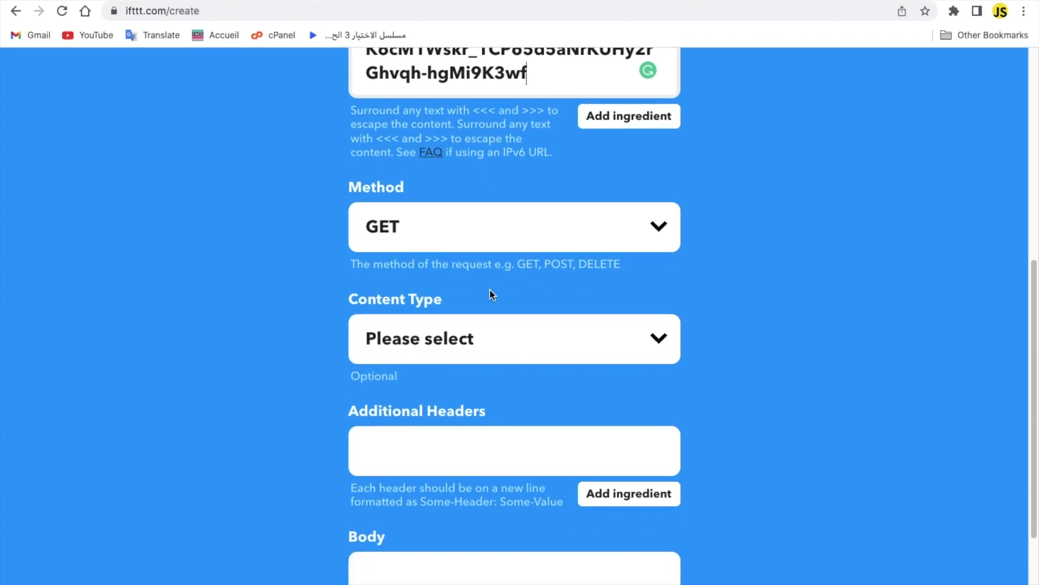
Set the web request method to POST and its content type to application/json
left_click(496, 239)
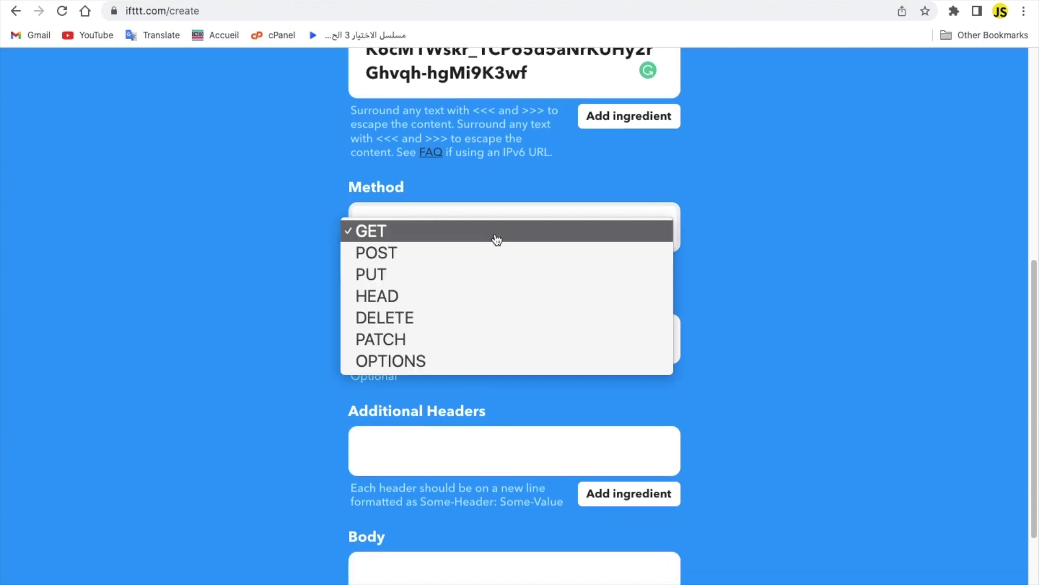
left_click(439, 252)
scroll(437, 251, "down", 2)
left_click(437, 251)
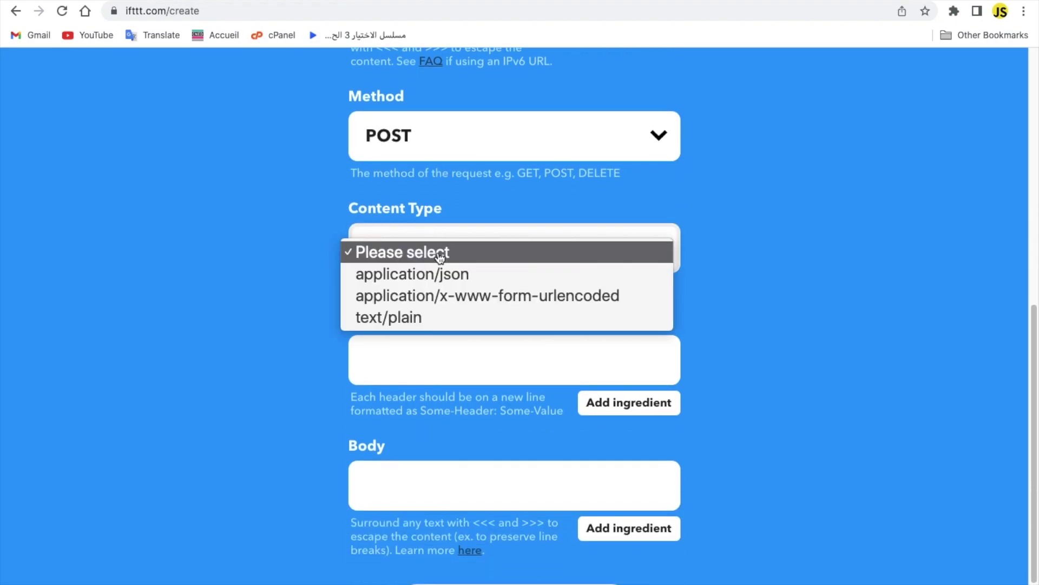
left_click(443, 284)
scroll(441, 277, "down", 1)
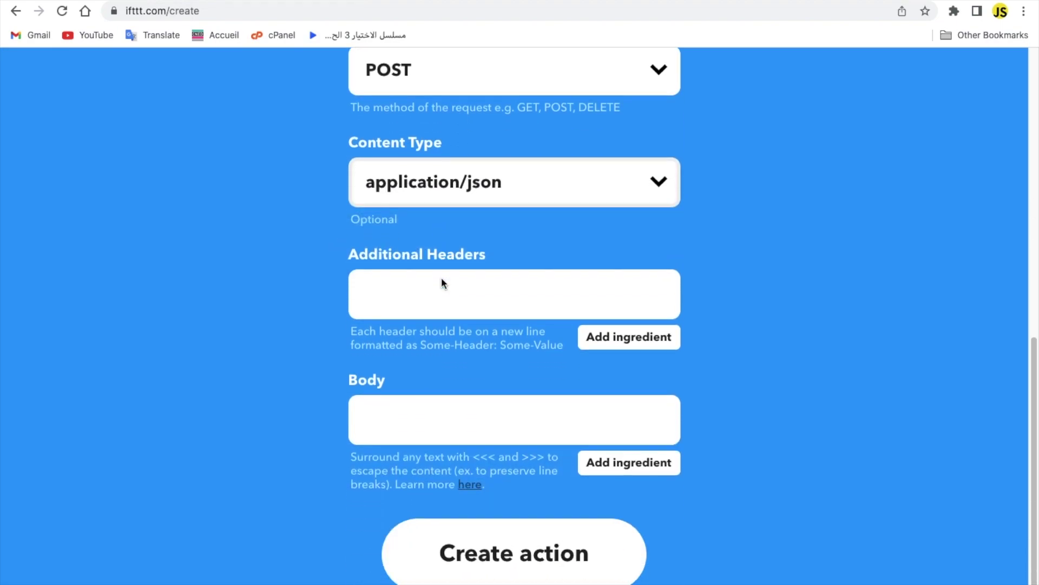
left_click(442, 278)
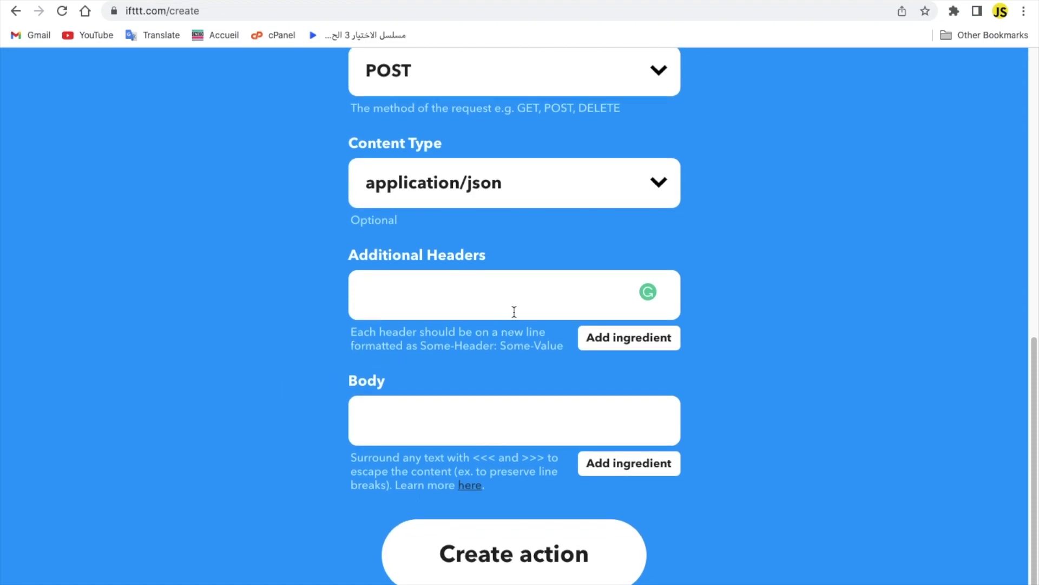
left_click(461, 402)
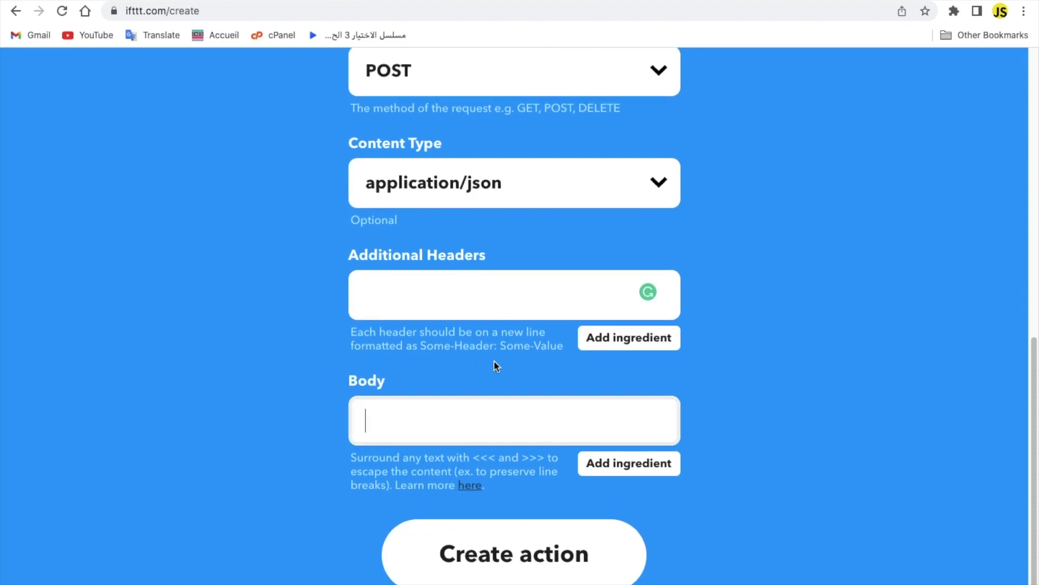
left_click(637, 349)
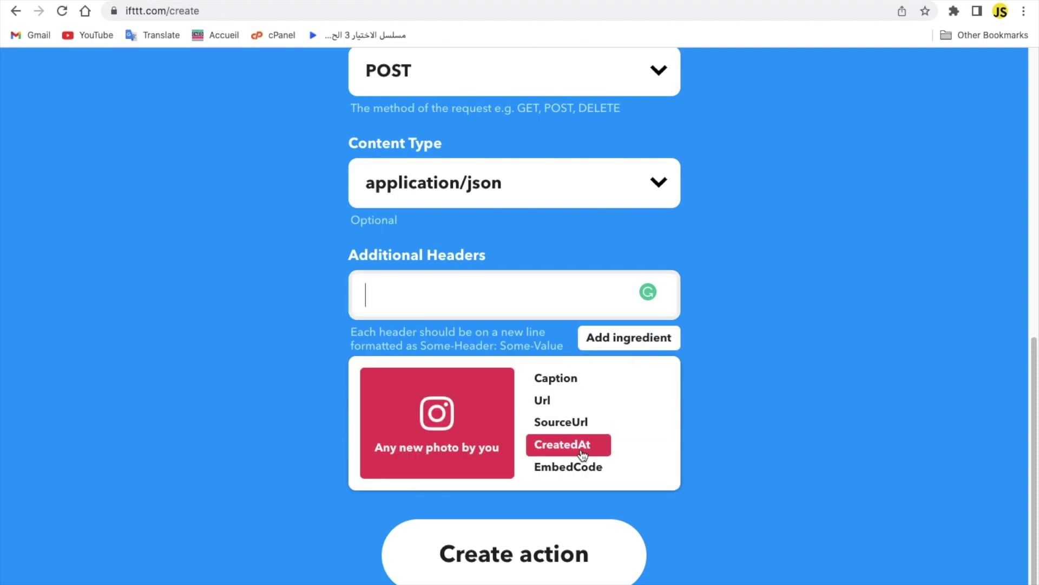
left_click(771, 428)
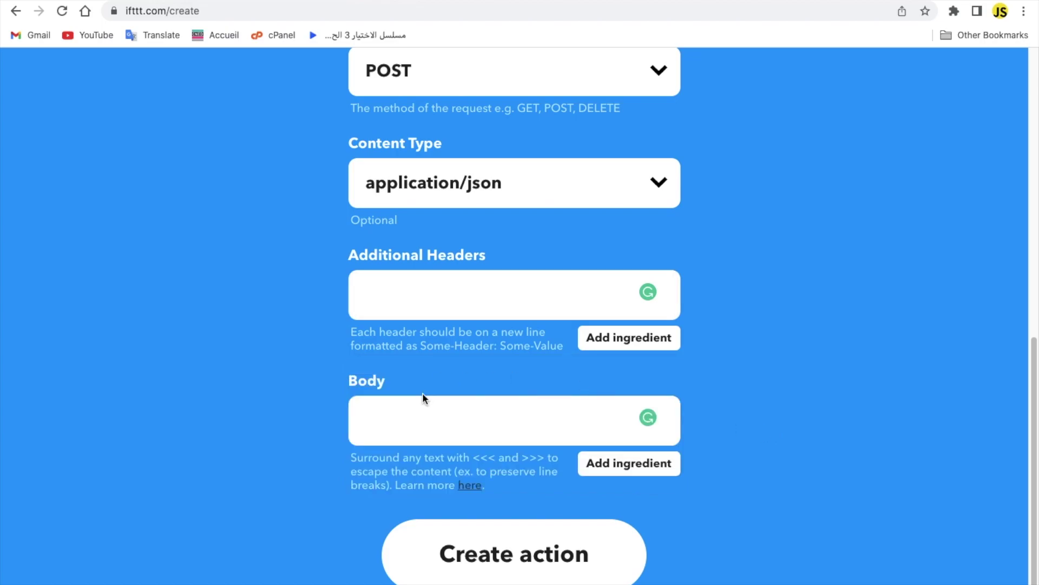
left_click(422, 399)
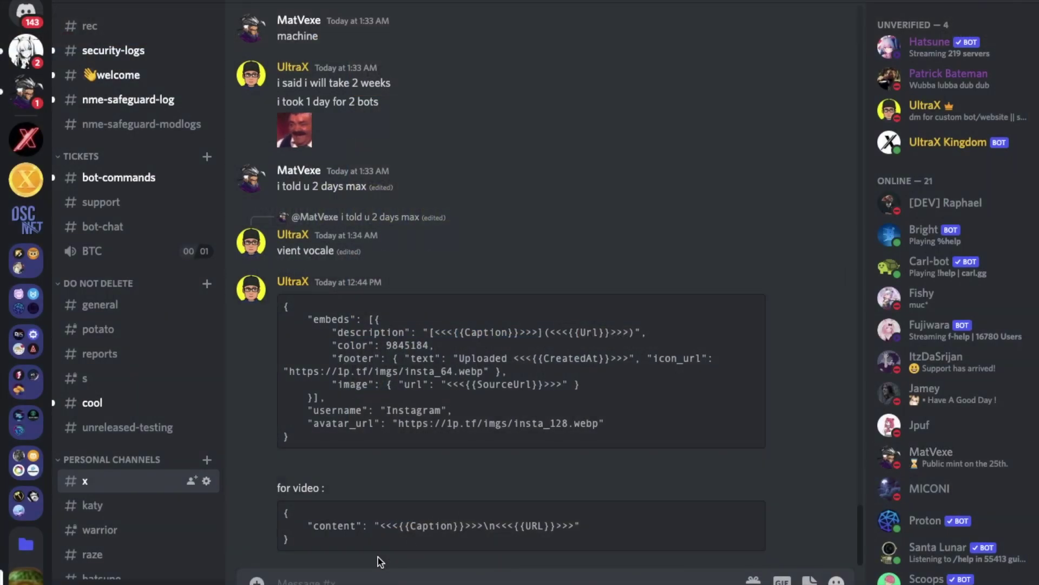
Copy the photo embed JSON block from the #x message and paste it into the request Body
triple_click(298, 542)
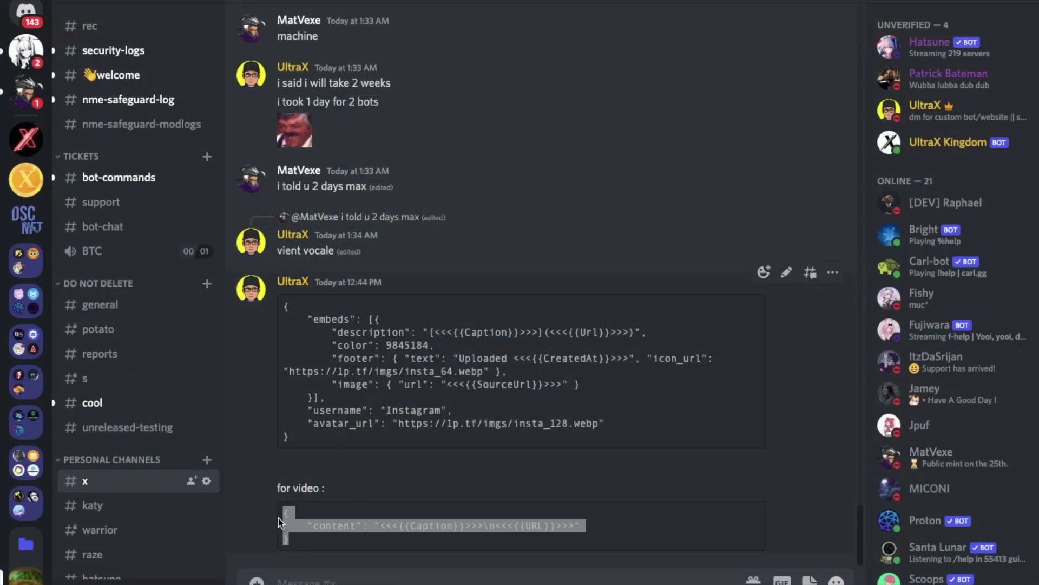
left_click(312, 477)
left_click_drag(320, 437, 278, 306)
key("super+c")
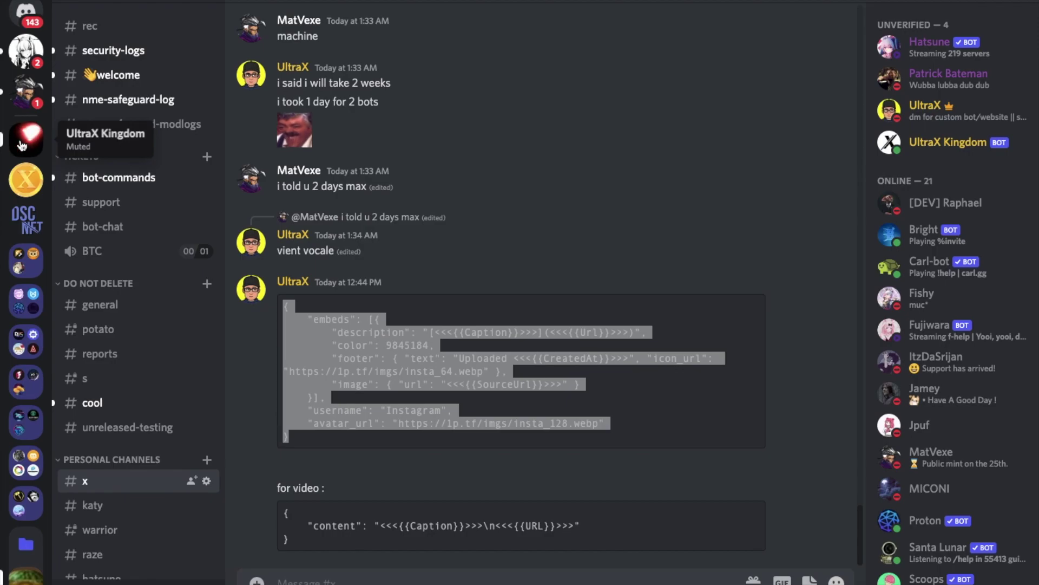
left_click(24, 142)
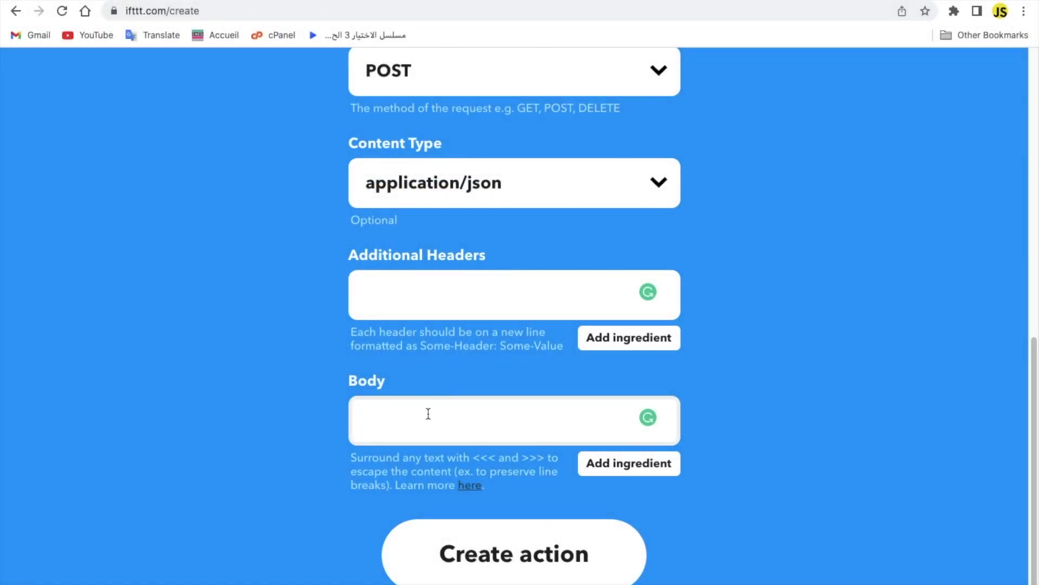
key("super+v")
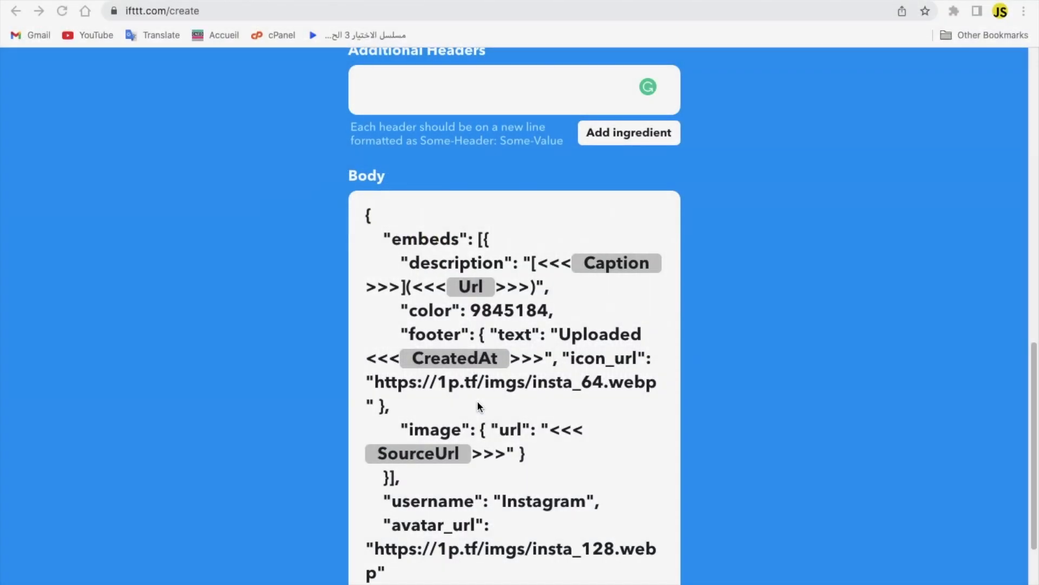
left_click(478, 401)
Finish the JSON embed body and check the Instagram ingredients for headers, adding none
scroll(478, 402, "down", 1)
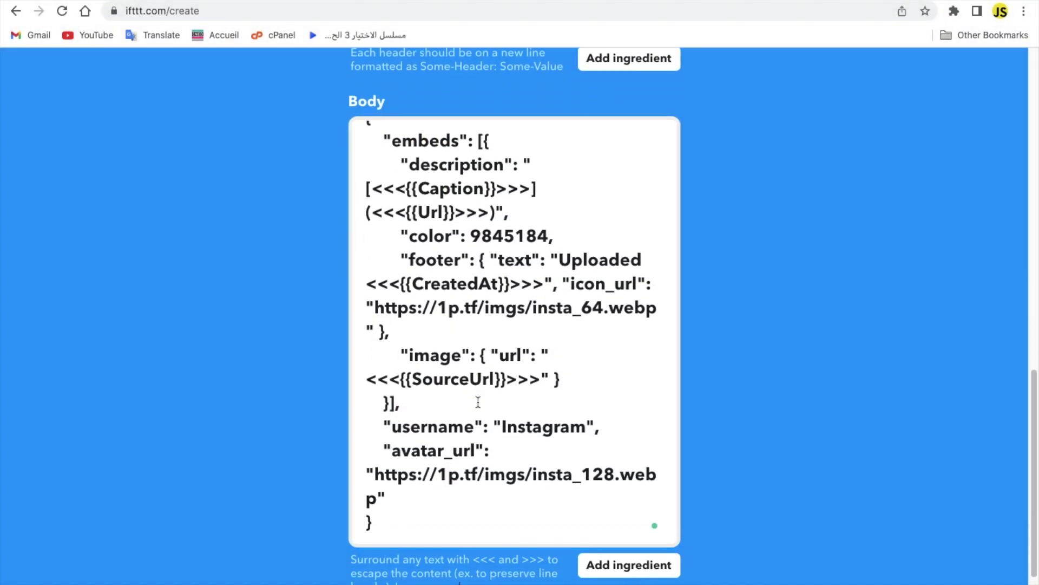
left_click(715, 238)
scroll(704, 244, "up", 2)
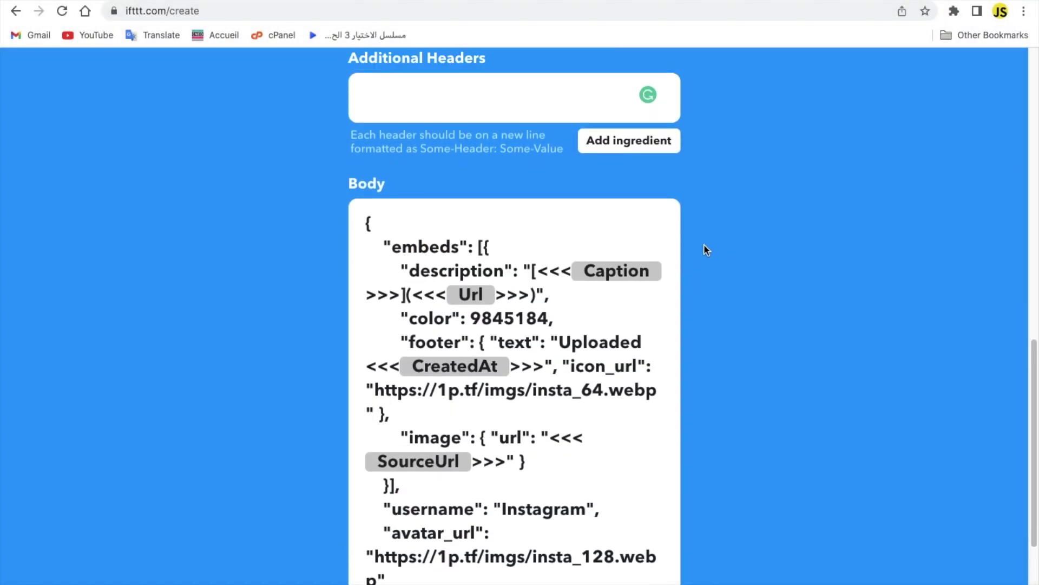
left_click(547, 87)
left_click(606, 141)
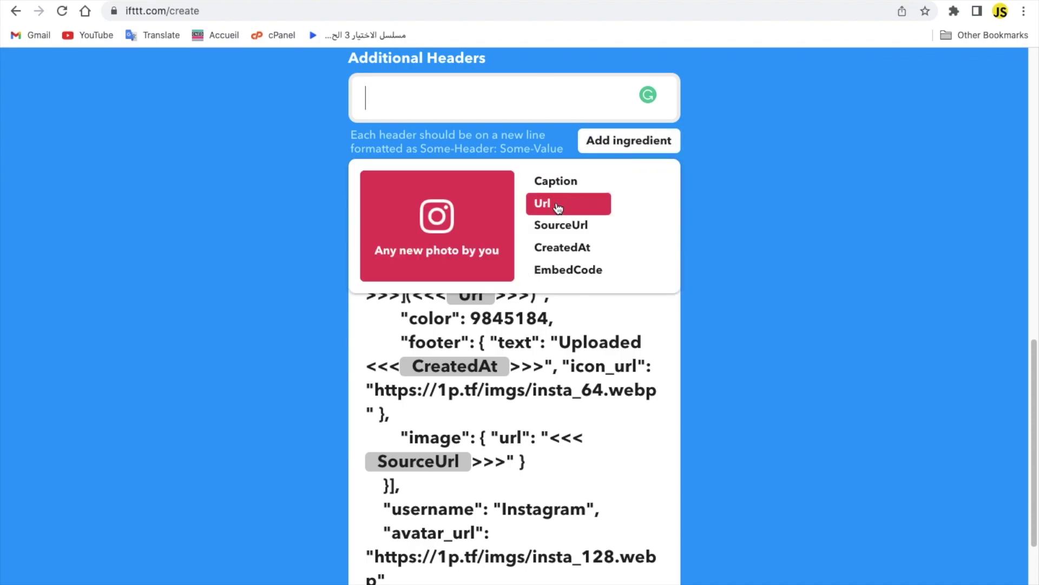
scroll(549, 265, "down", 1)
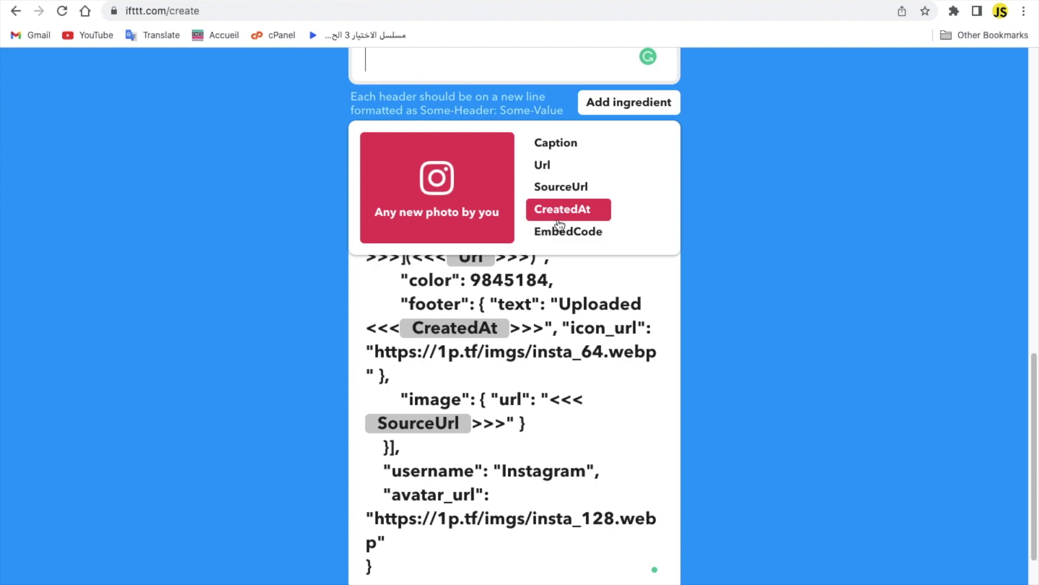
left_click(732, 284)
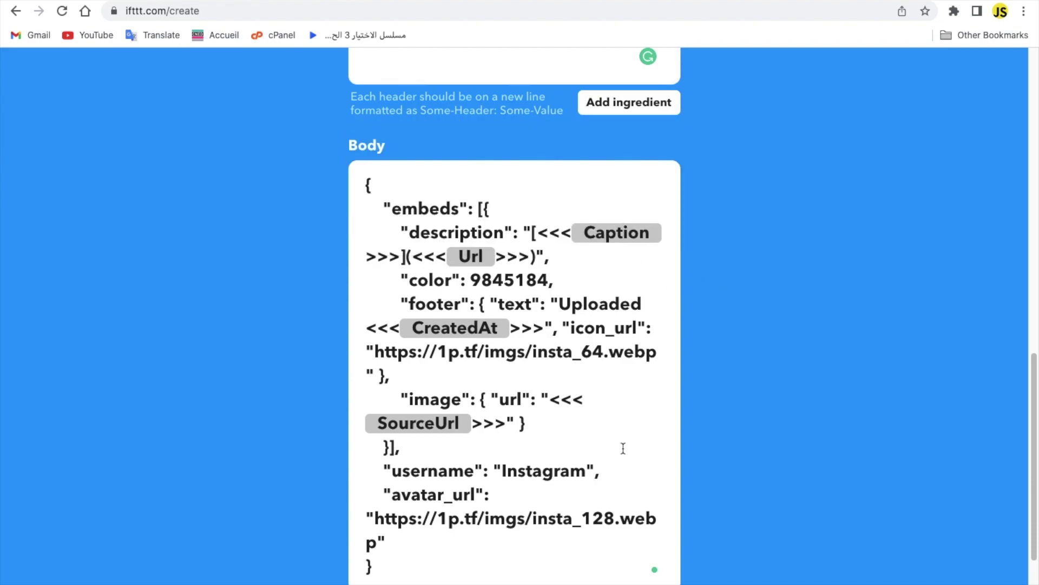
Save the Make a web request action with the Discord webhook URL and JSON body
scroll(623, 448, "down", 2)
scroll(623, 449, "up", 15)
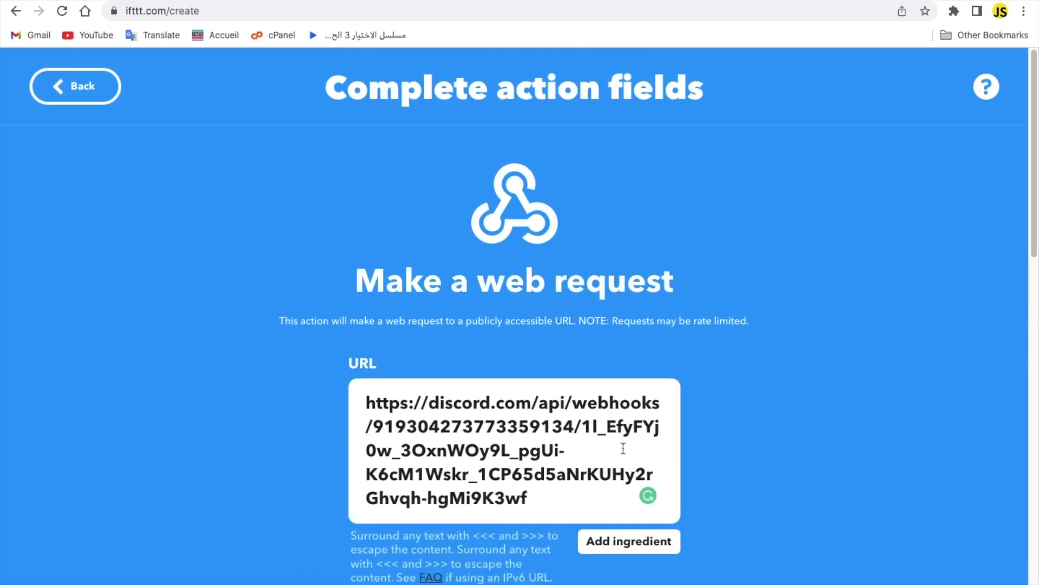
scroll(623, 448, "down", 15)
scroll(557, 526, "up", 1)
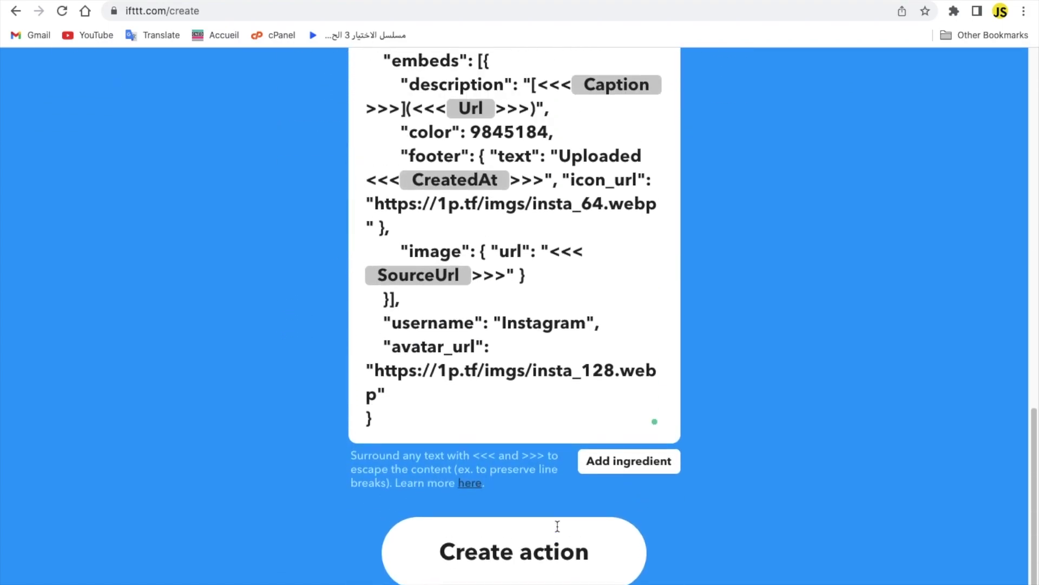
left_click(525, 573)
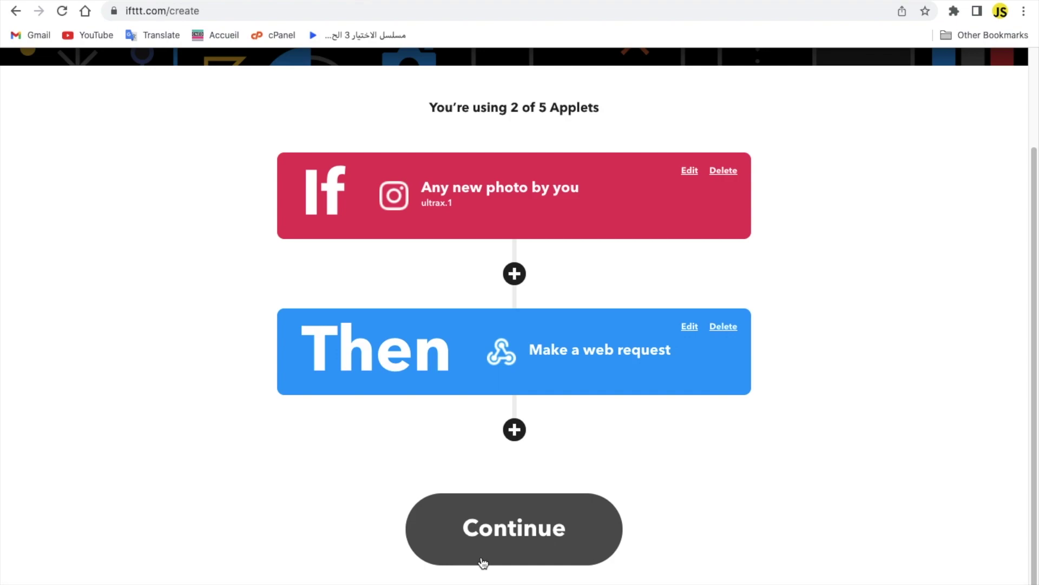
Continue to Review and finish, then finish creating the Instagram-photo web request applet
left_click(483, 559)
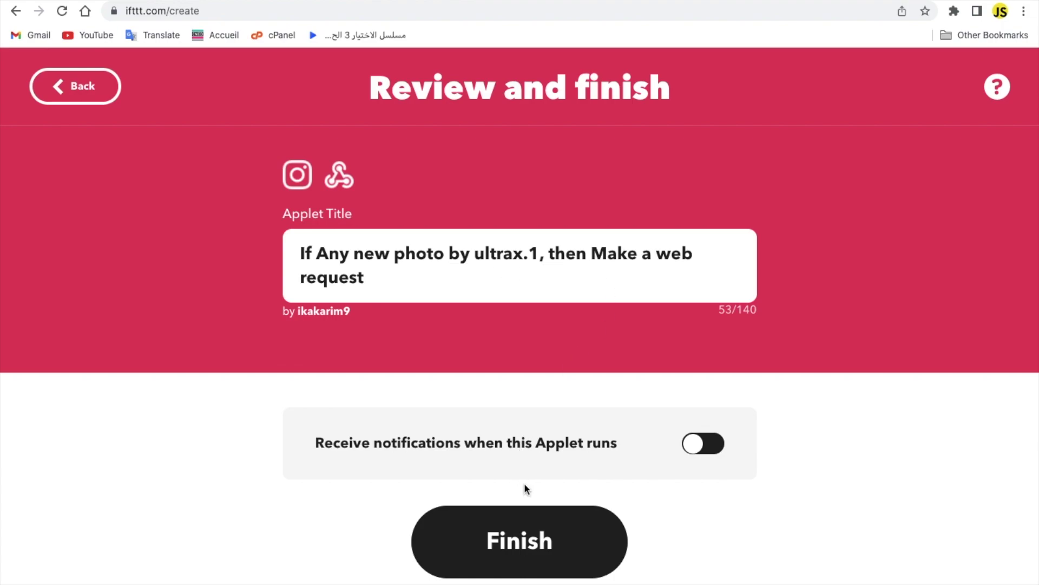
left_click(512, 550)
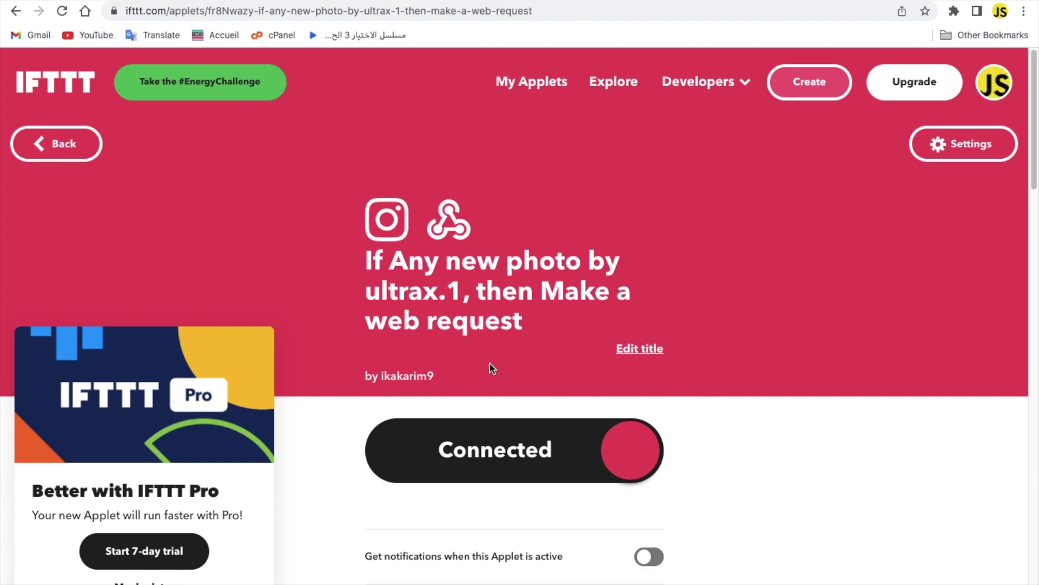
Reconnect the applet's Instagram trigger until it shows Connected, then switch to the browser window
scroll(491, 368, "down", 5)
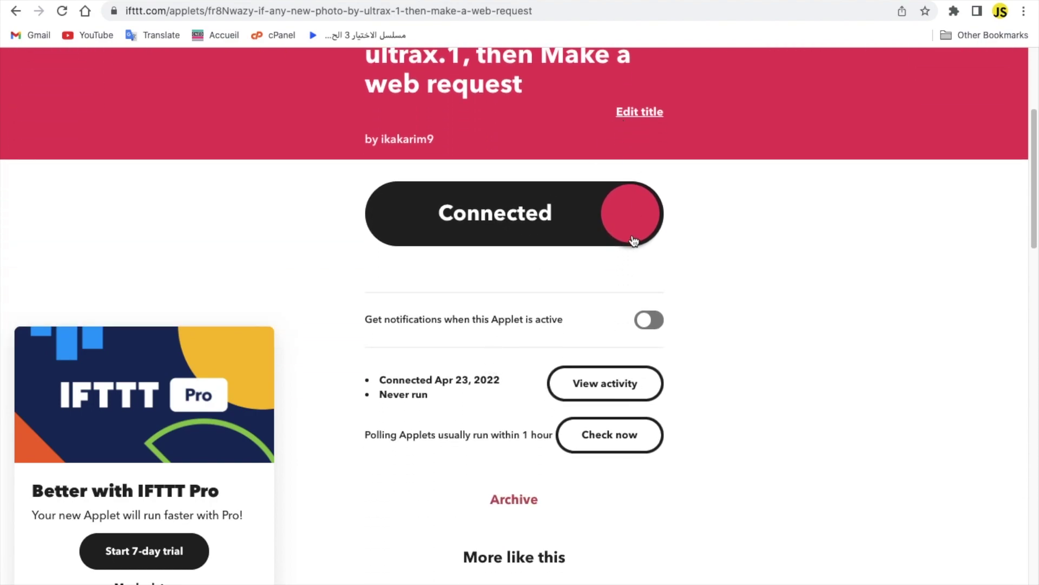
left_click(489, 242)
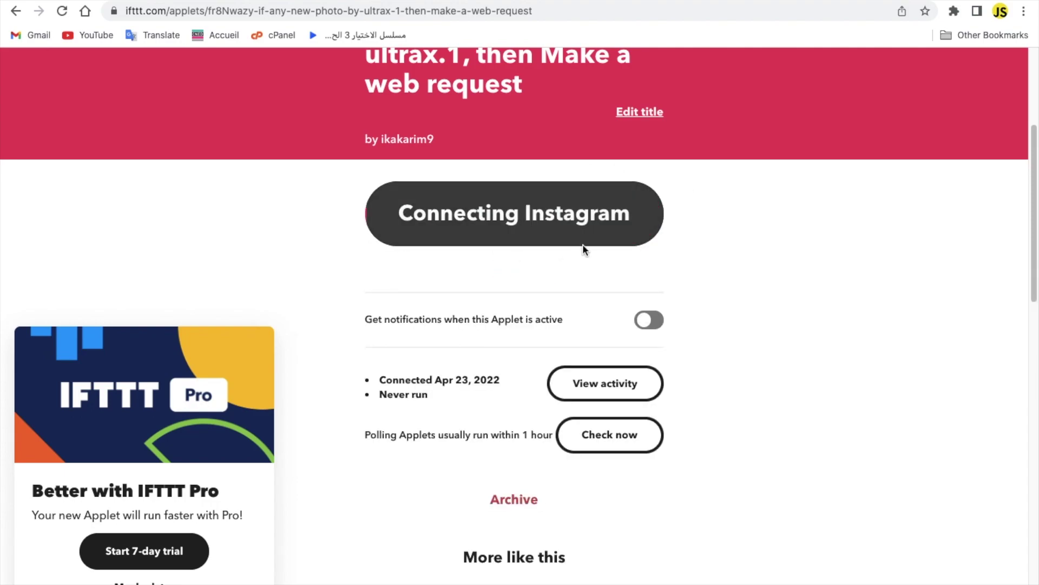
scroll(501, 447, "down", 2)
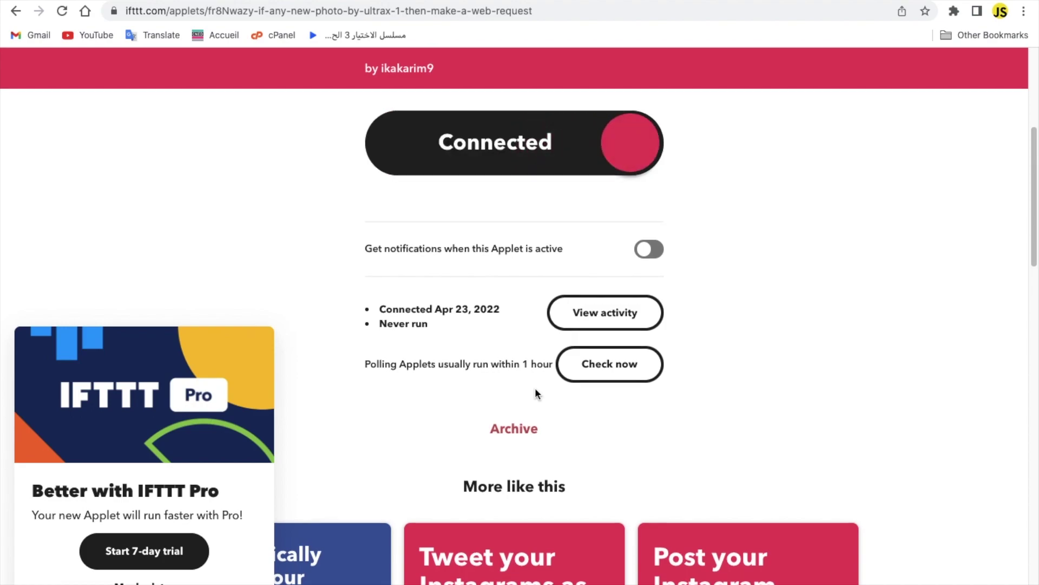
scroll(536, 394, "up", 2)
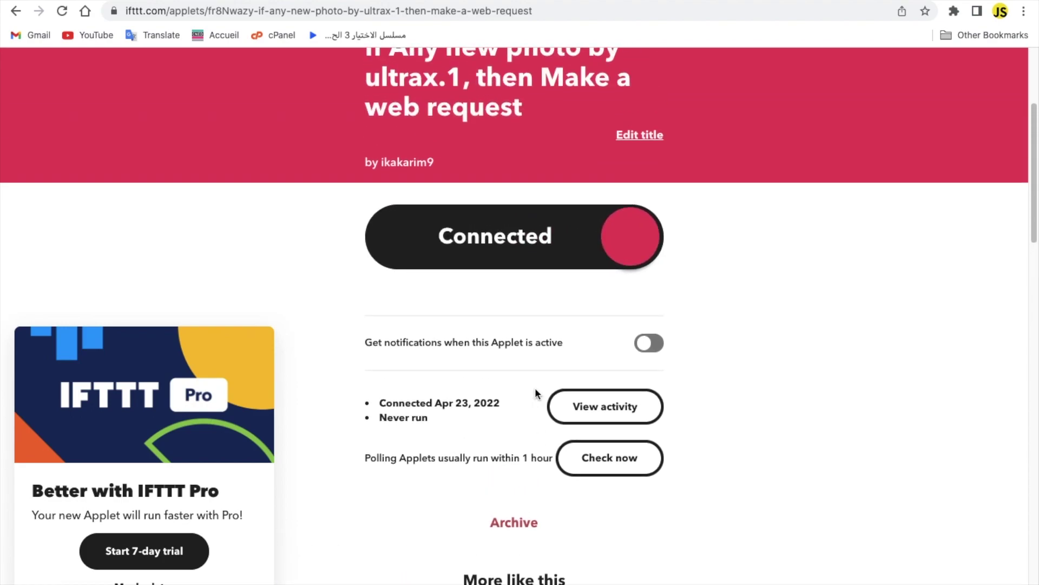
scroll(534, 387, "up", 2)
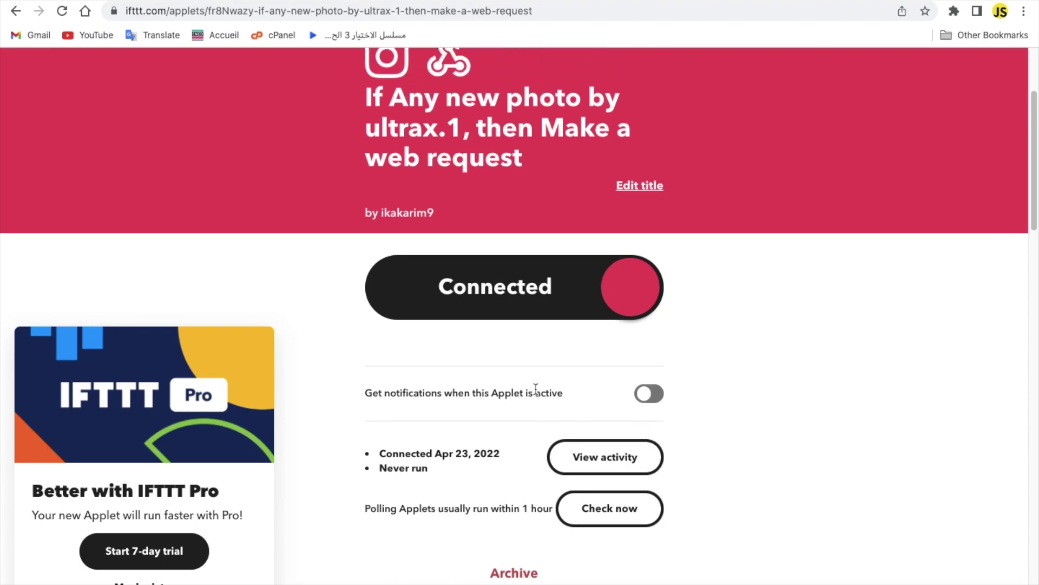
scroll(534, 388, "up", 3)
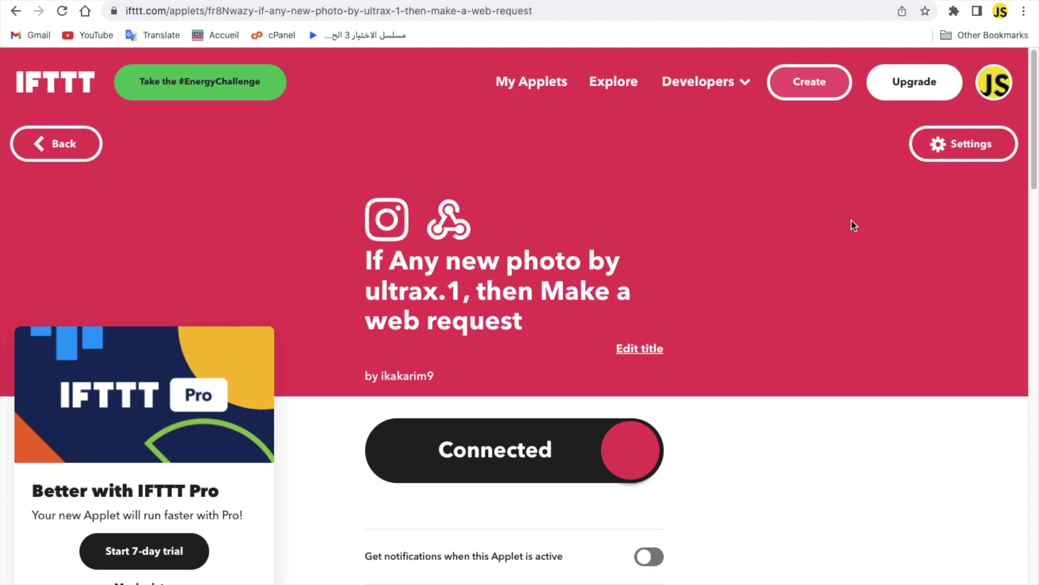
key("super+Tab")
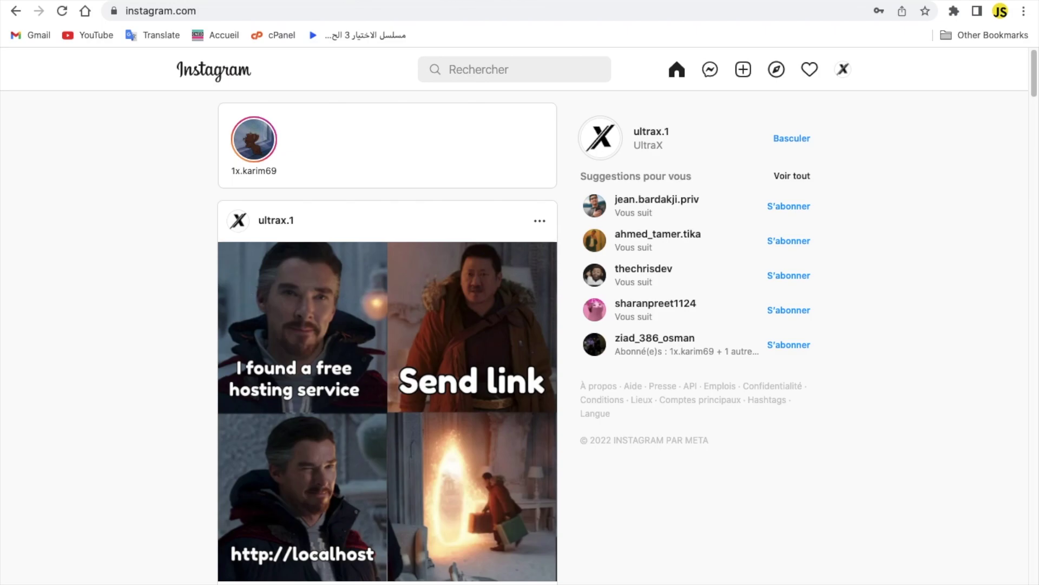
Start a new Instagram post with meme1.png, keeping the default crop and no filter
left_click(745, 71)
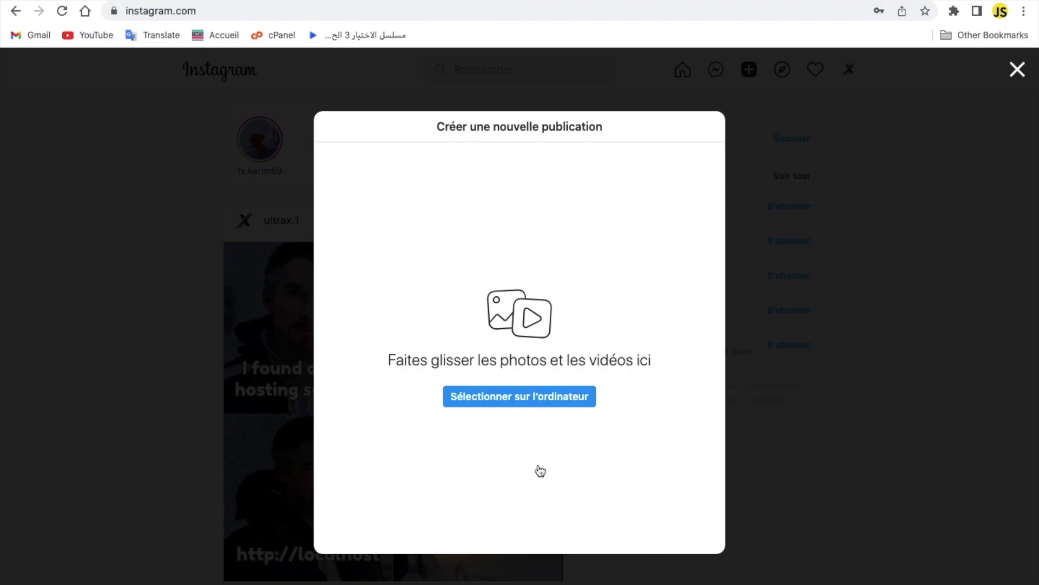
left_click(586, 396)
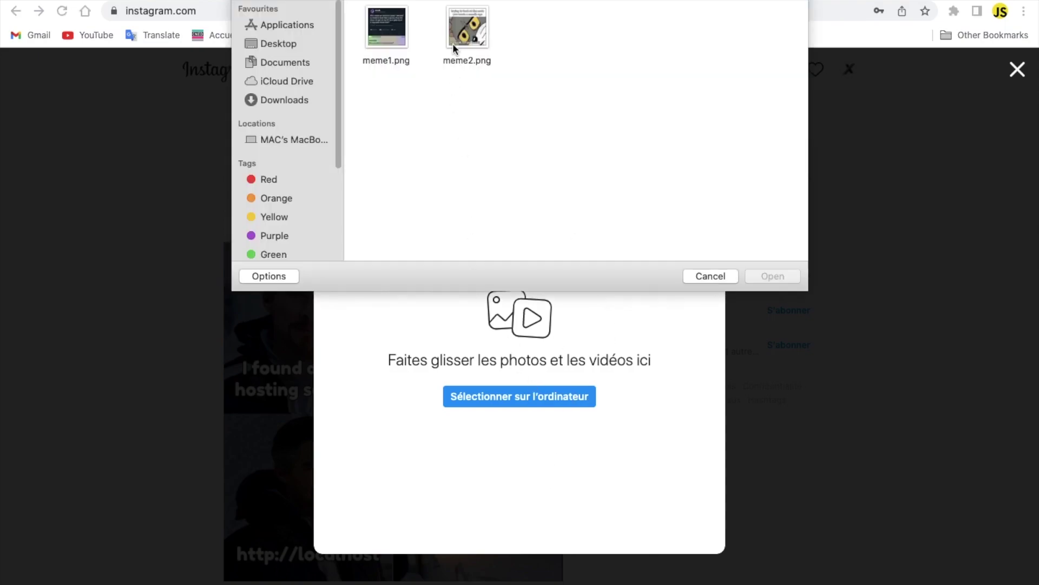
left_click(400, 37)
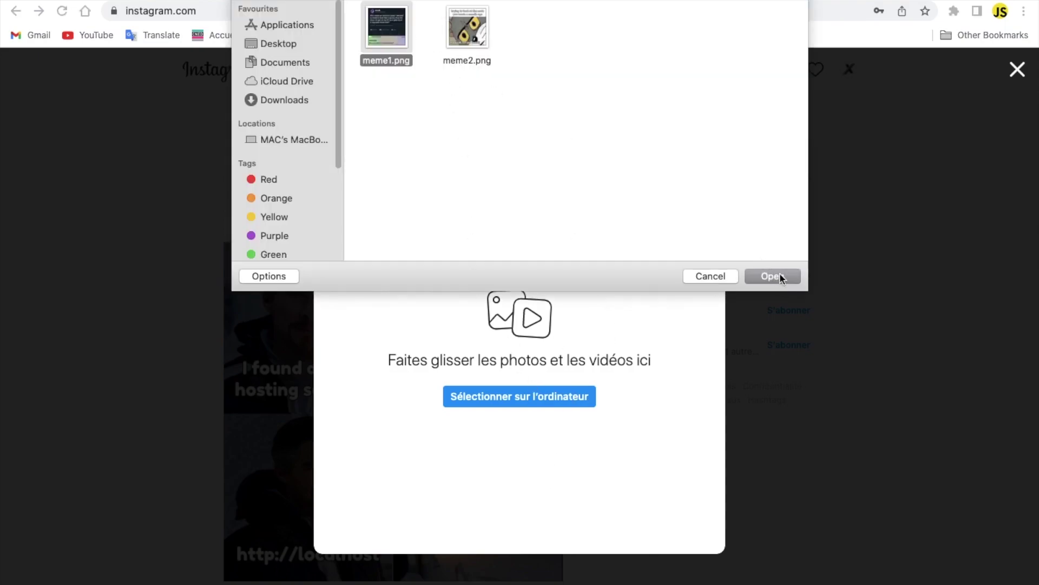
left_click(782, 274)
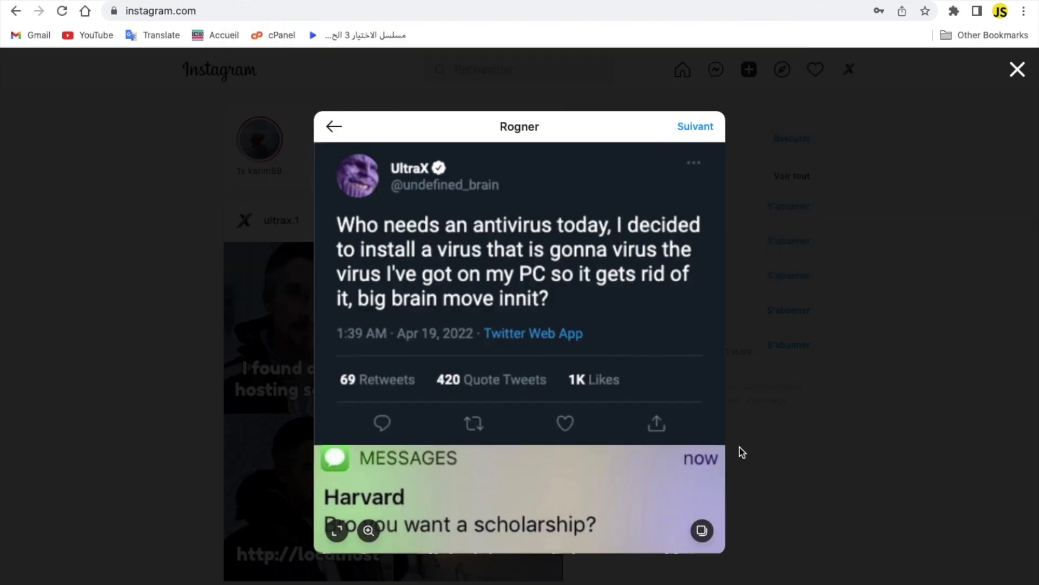
left_click(699, 130)
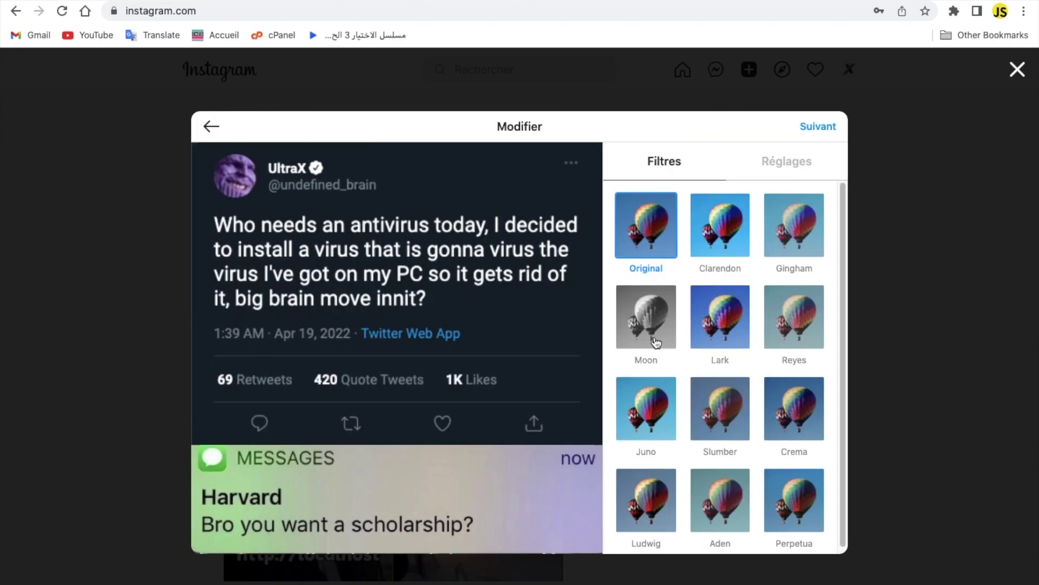
left_click(817, 128)
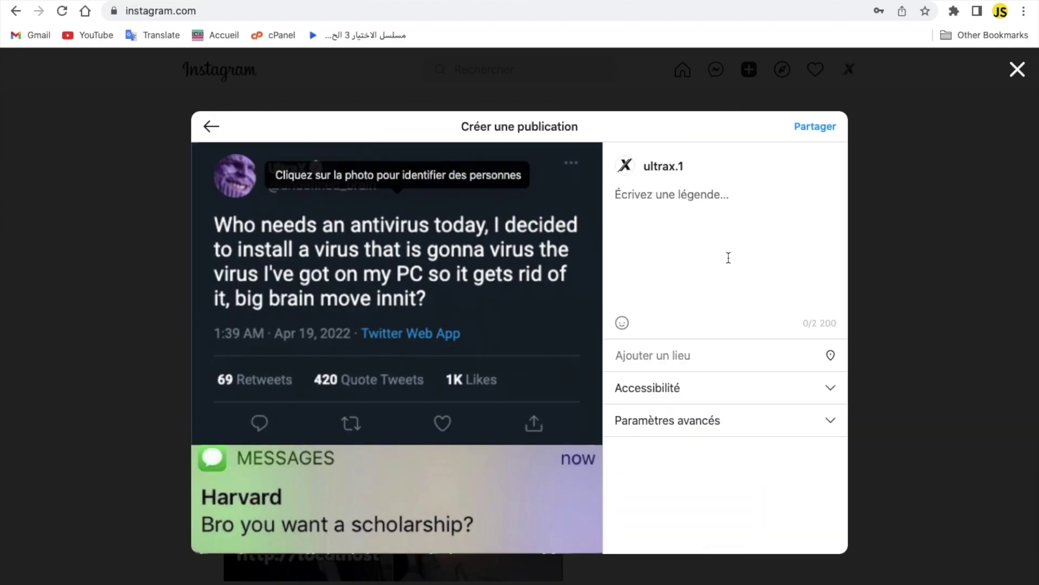
Add the 'if humans use 100% of their brain' caption with hashtags and share the post
left_click(664, 209)
key("super+v")
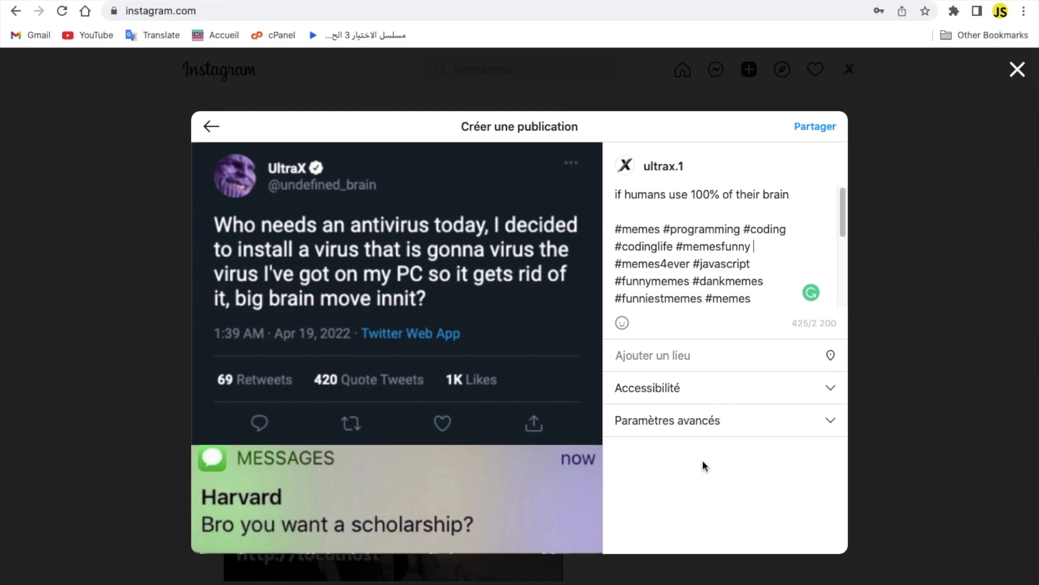
left_click(815, 129)
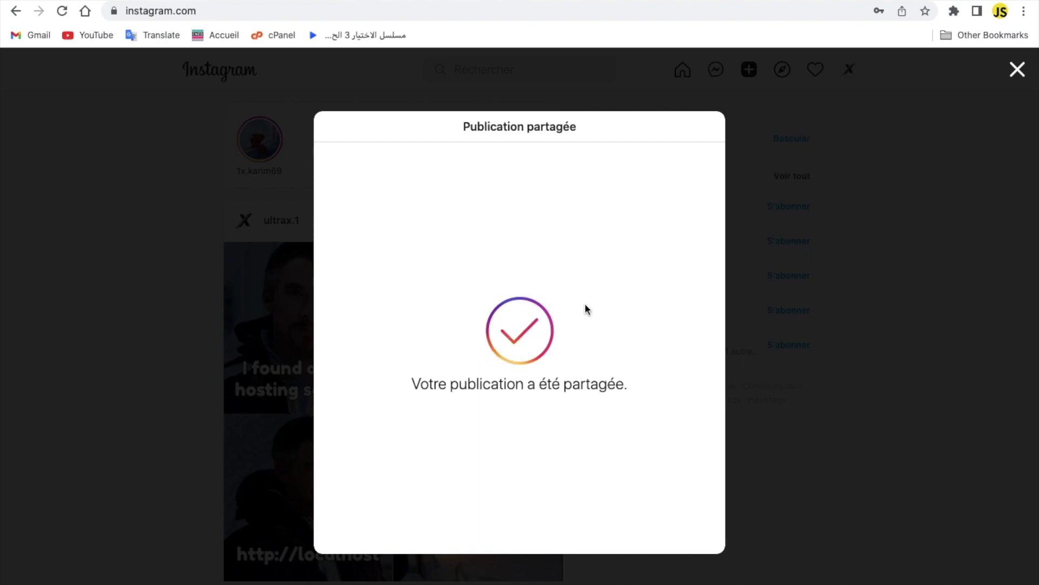
Dismiss the post-shared confirmation and like the new meme post so it shows 1 J'aime
left_click(1027, 82)
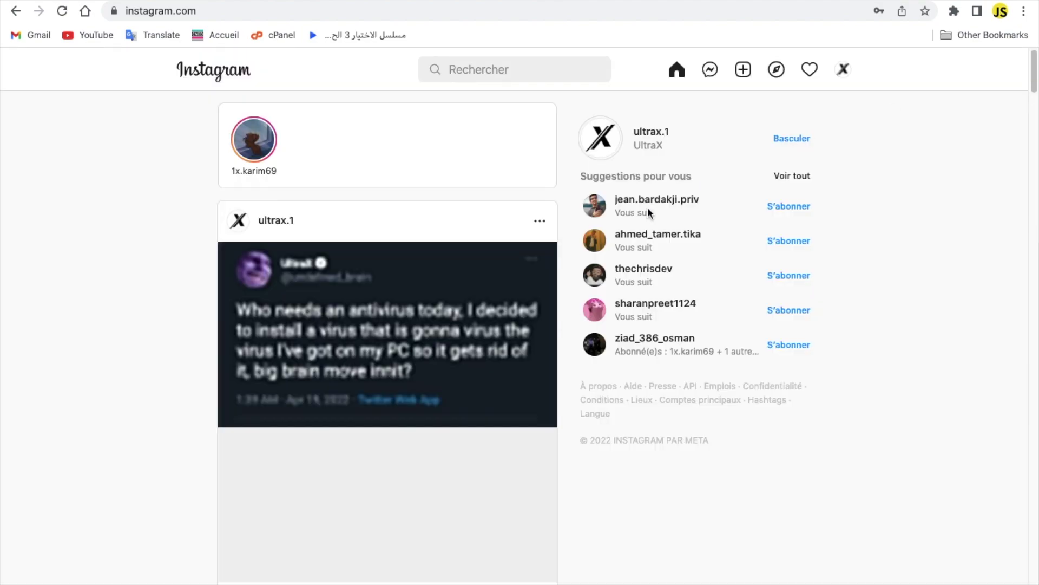
scroll(530, 291, "down", 4)
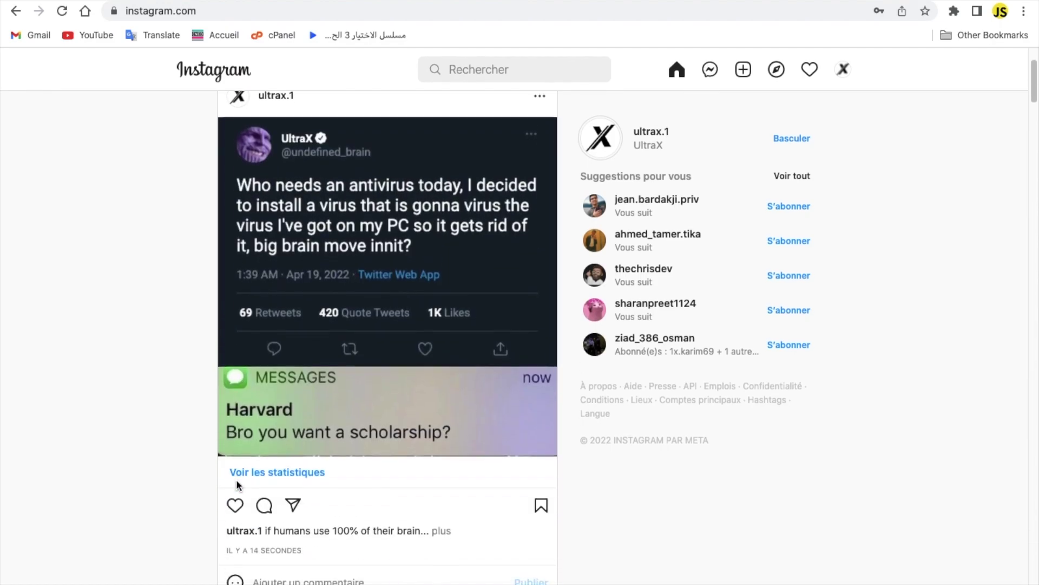
left_click(236, 507)
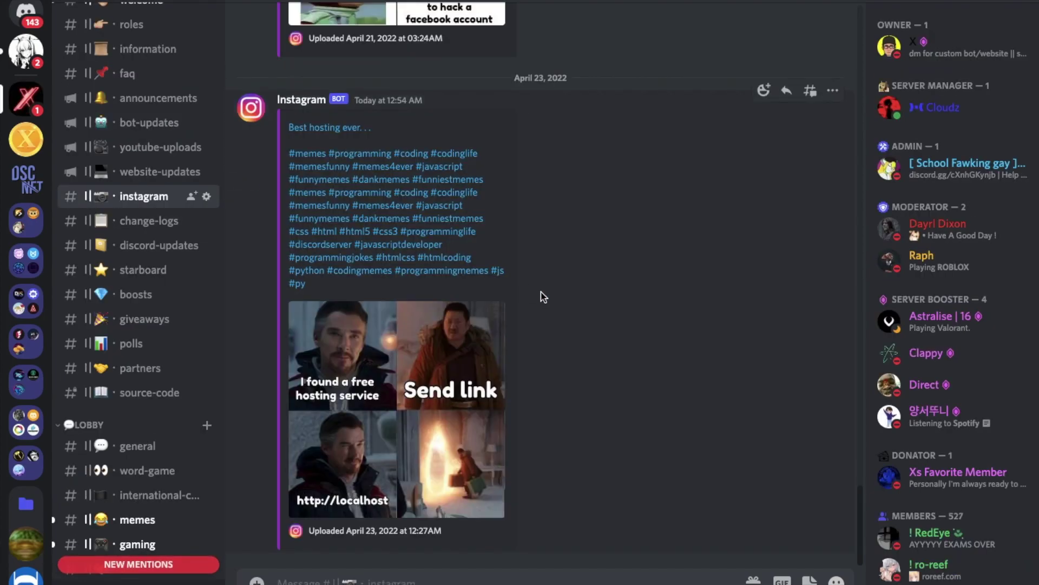
scroll(542, 296, "up", 10)
scroll(543, 296, "down", 10)
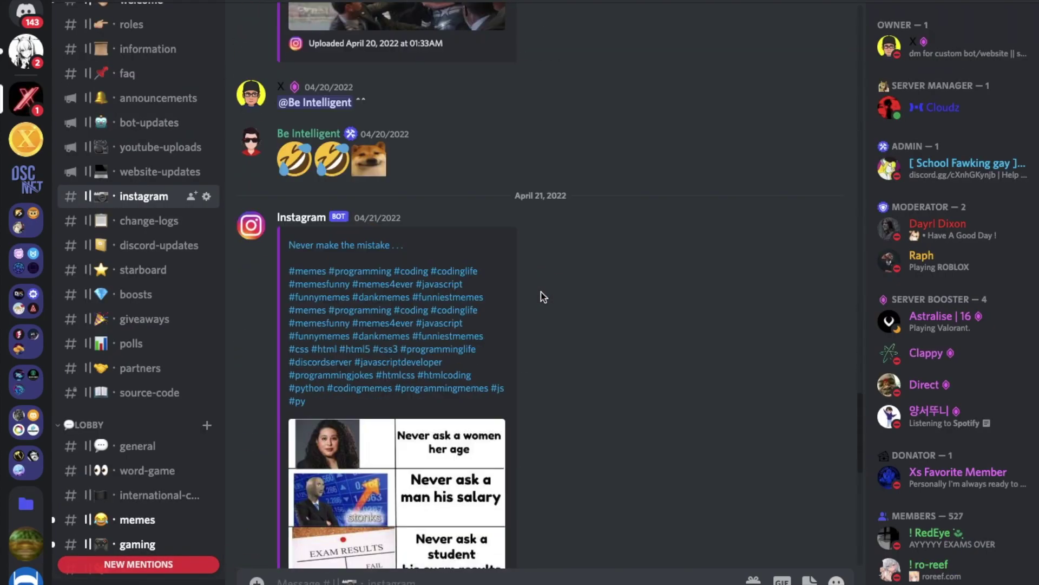